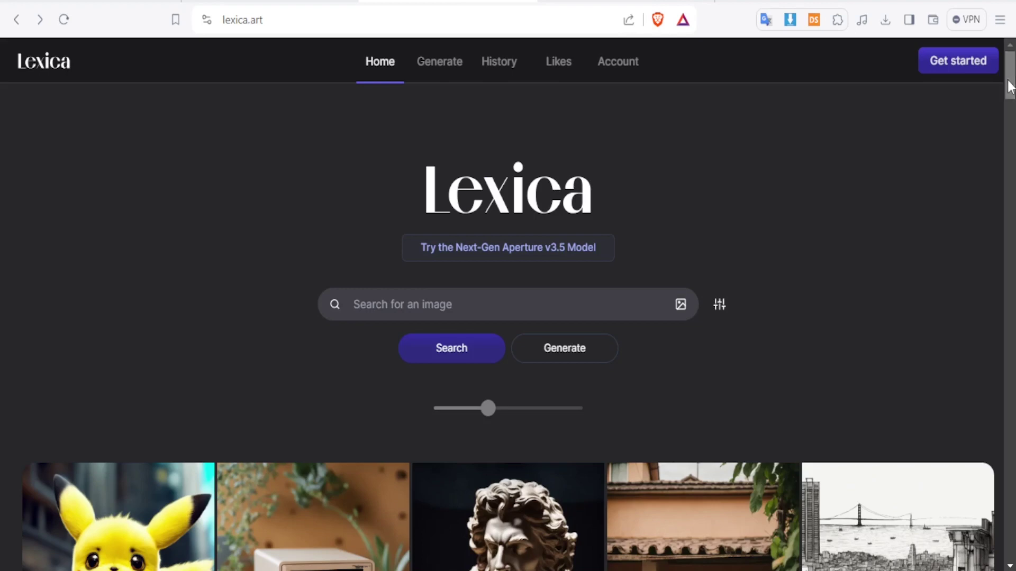
Sign in to Lexica with the first listed Google account.
mouse_move(1009, 86)
left_mouse_down()
mouse_move(1010, 77)
mouse_move(1011, 97)
left_mouse_up()
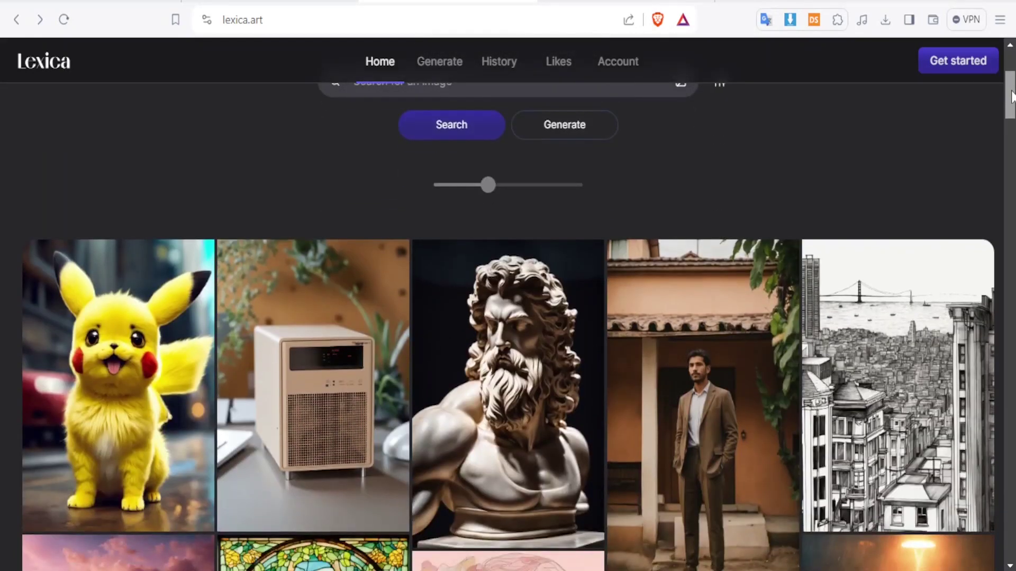
left_click_drag(1012, 96, 1010, 135)
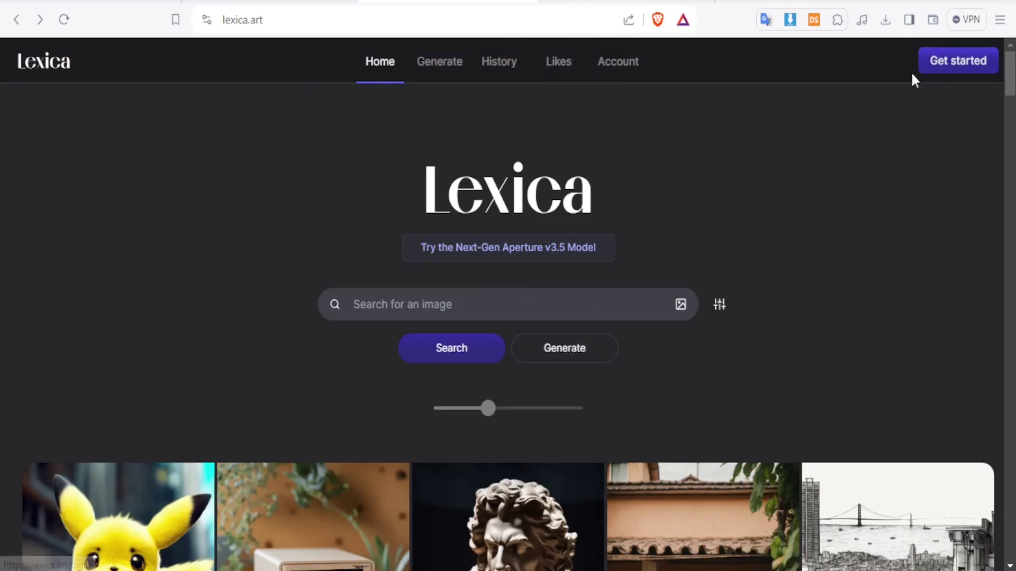
left_click(938, 64)
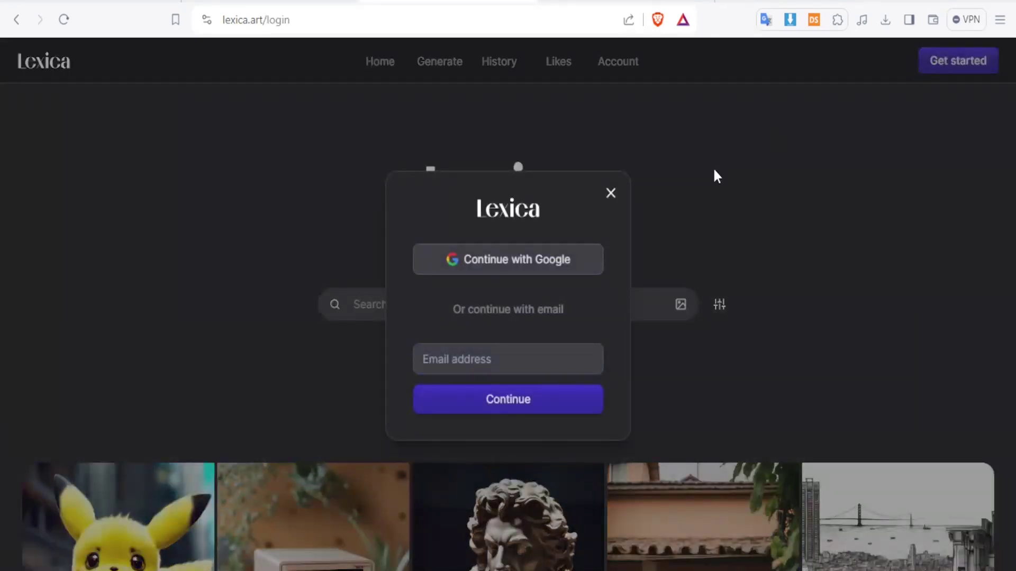
left_click(461, 356)
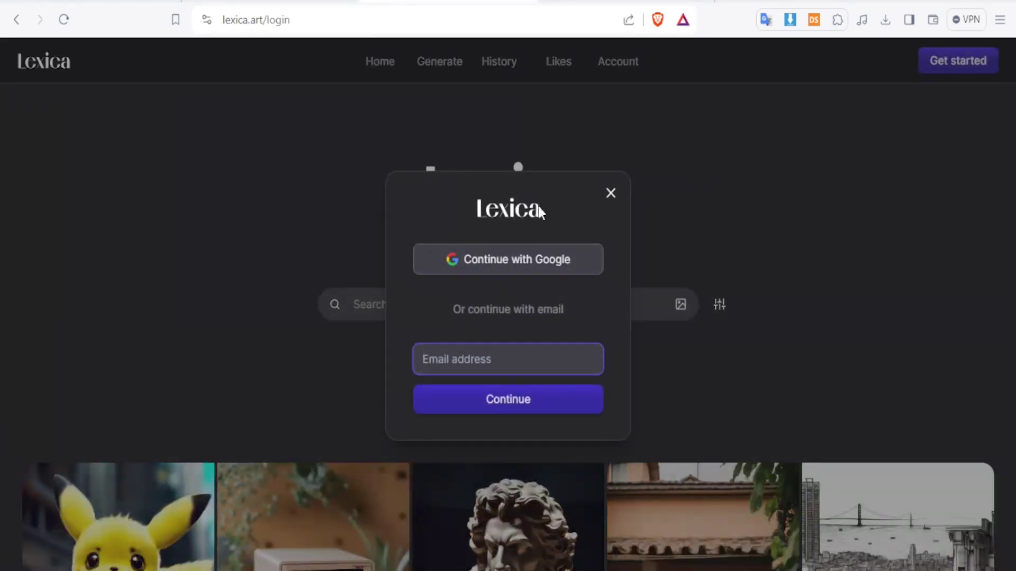
left_click(538, 271)
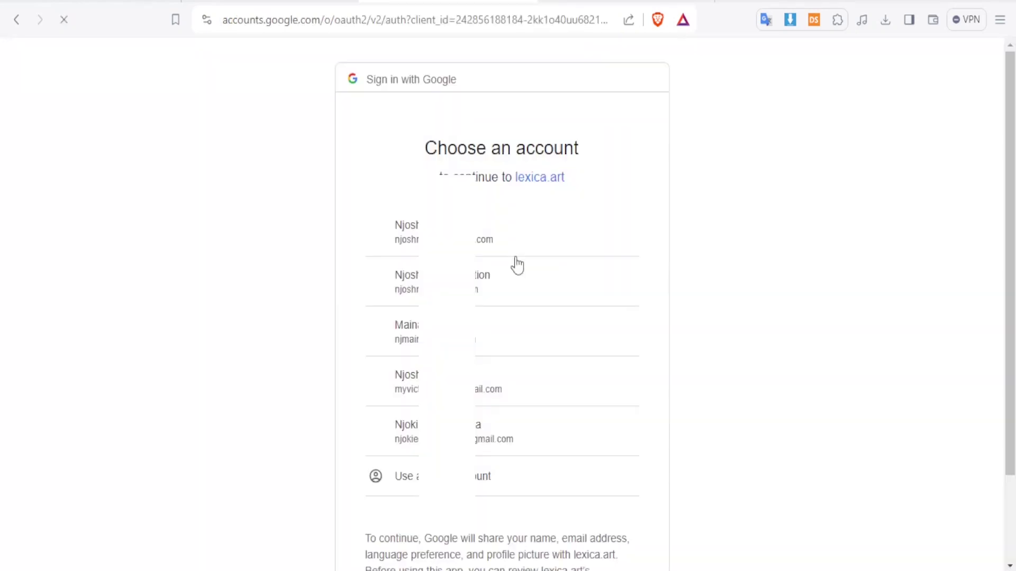
left_click(488, 250)
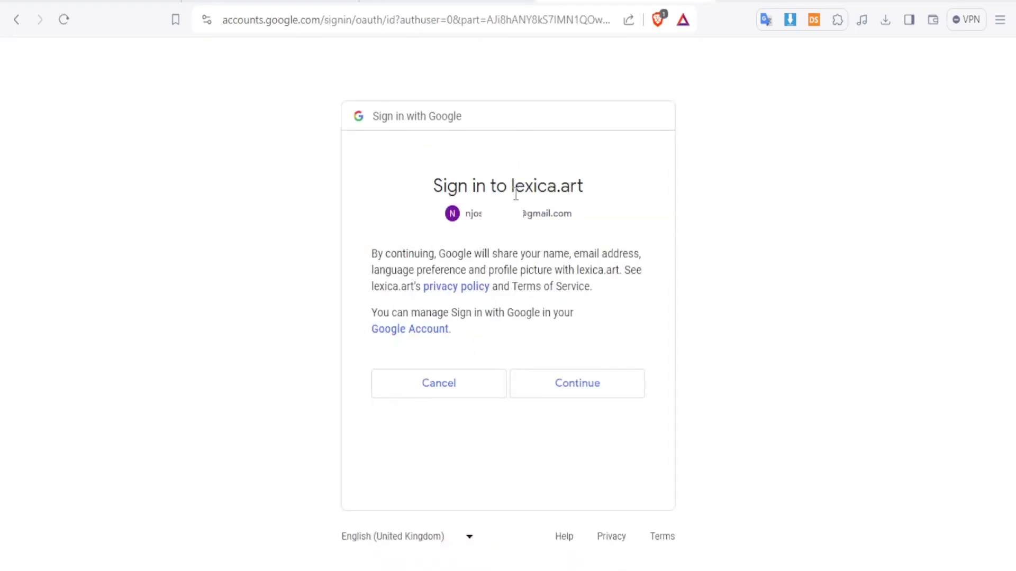
left_click(567, 388)
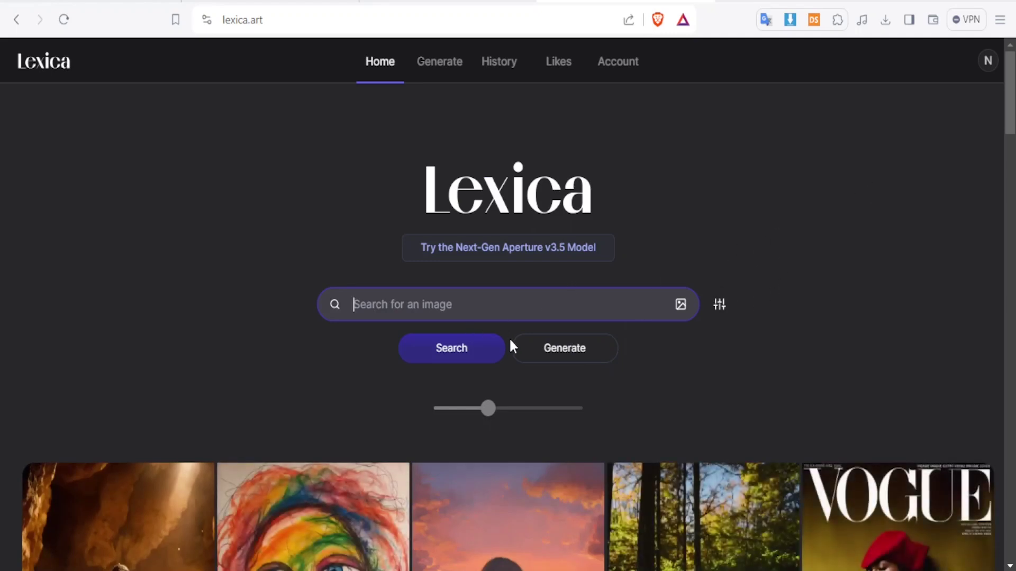
Open the Aperture v3.5 Generate page and visit the negative prompt and description fields.
left_click(543, 353)
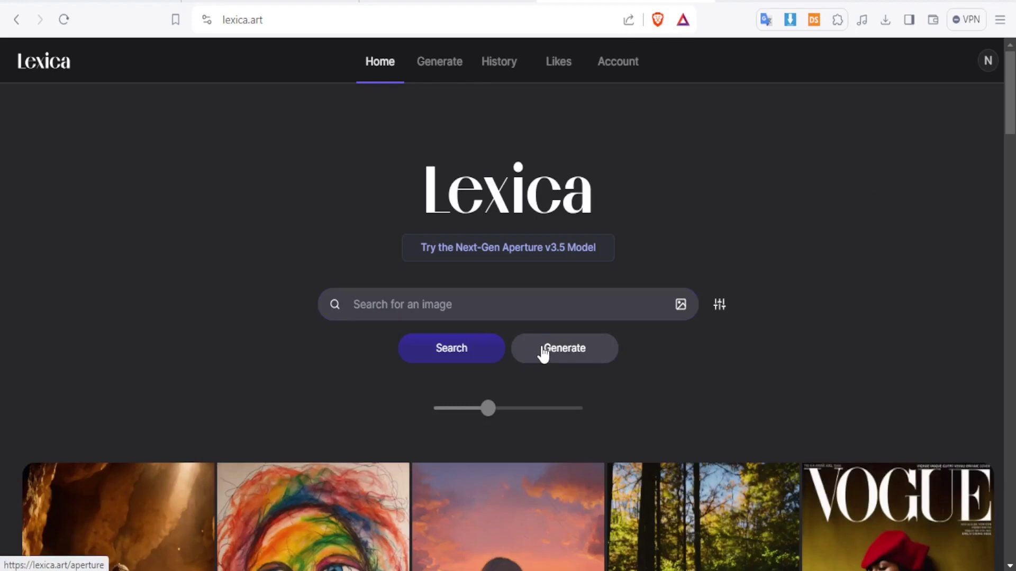
left_click(451, 67)
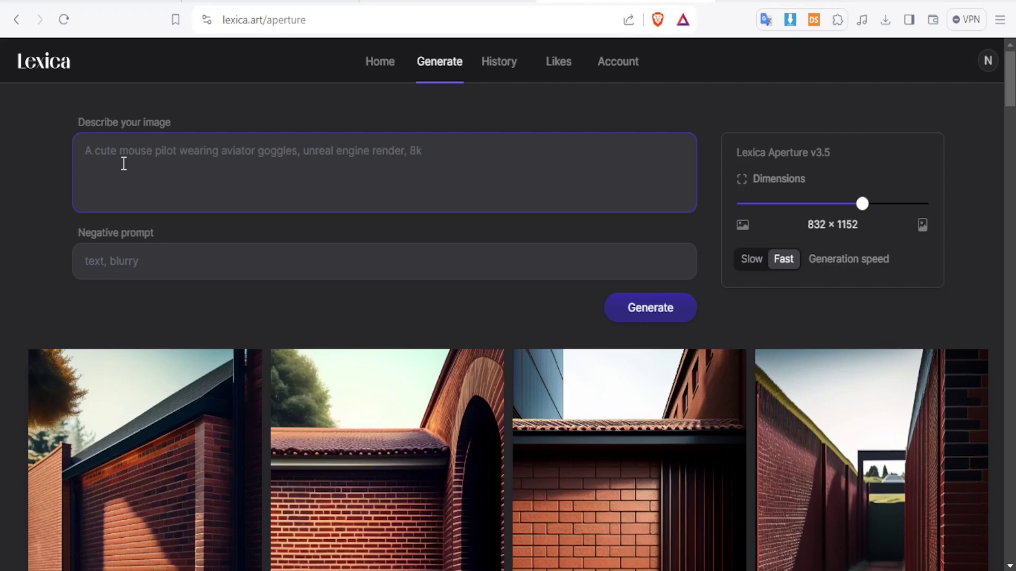
left_click(115, 263)
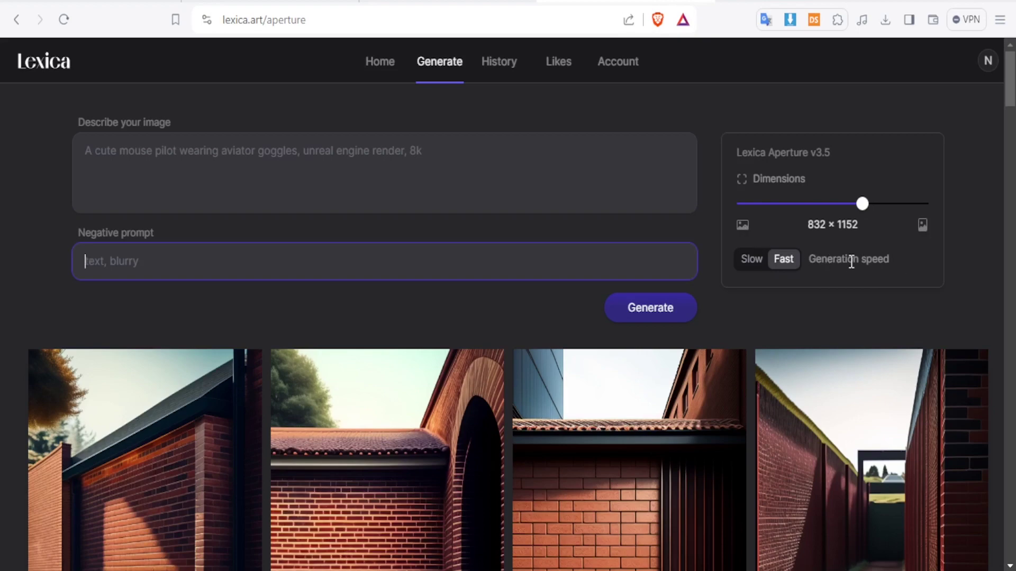
mouse_move(1009, 103)
left_mouse_down()
mouse_move(1009, 193)
mouse_move(1008, 98)
left_mouse_up()
left_click(305, 145)
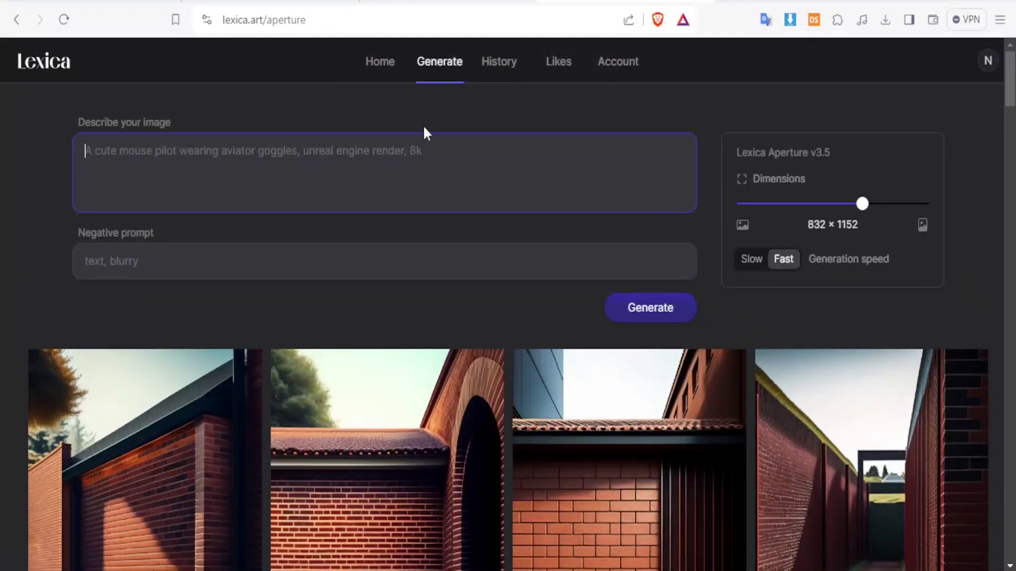
Enter 'A cute baby smiling while playin with toys' as the description and expand More ideas.
type("A")
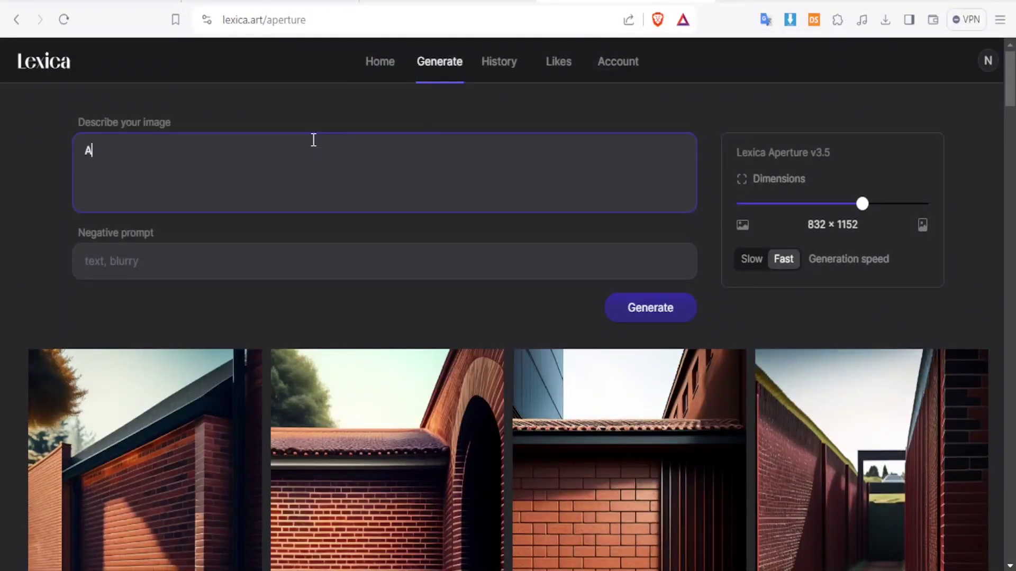
type(" cute baby sm")
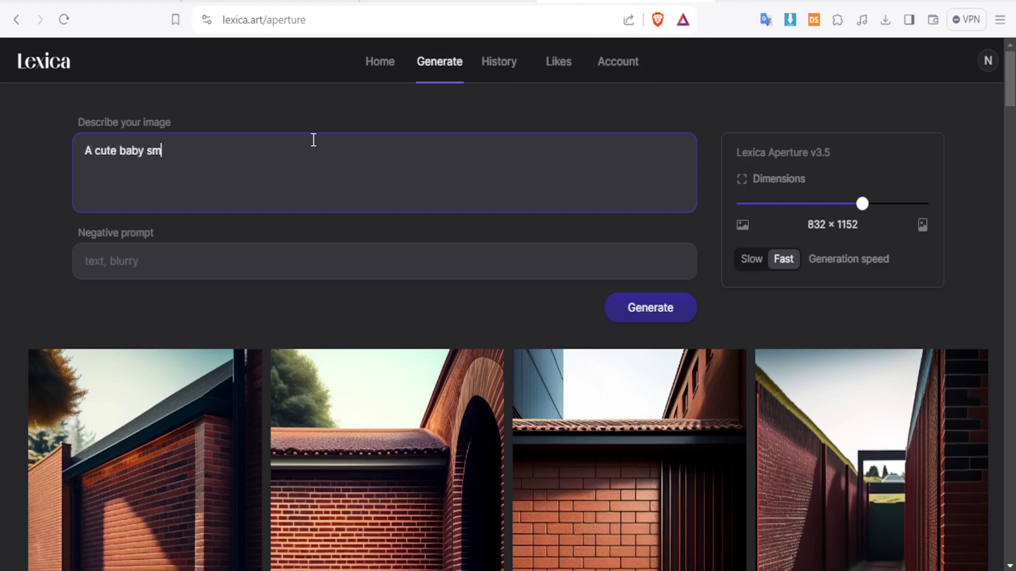
type("iling while playin with toys")
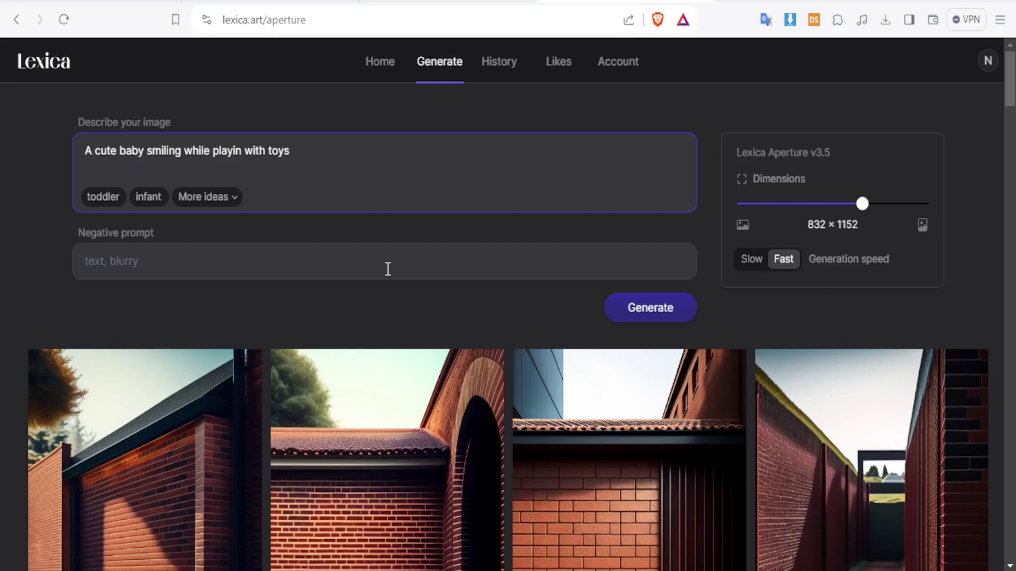
left_click(235, 199)
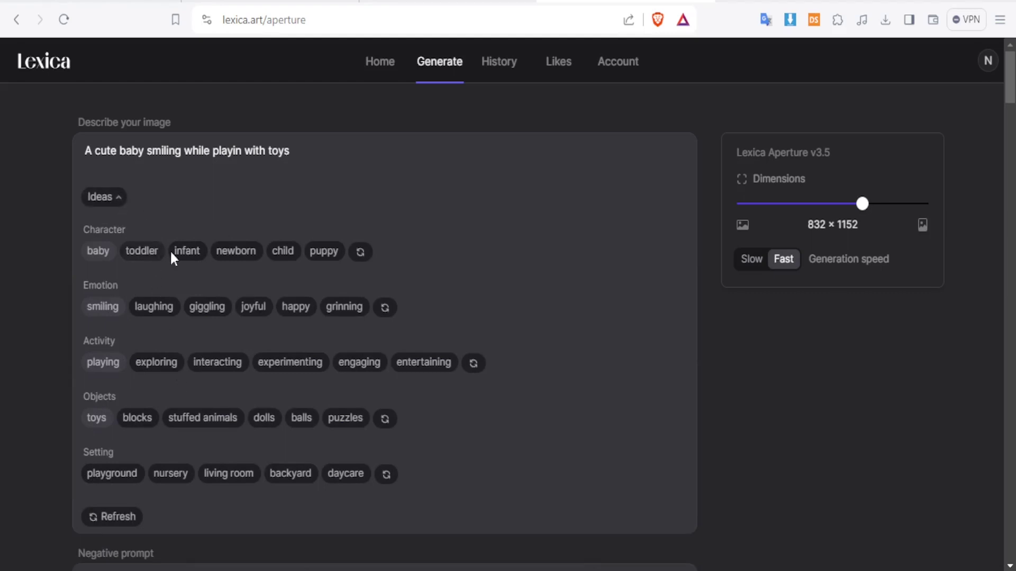
Rebuild the prompt with the infant, joyful, entertaining, balls and daycare ideas, then generate.
left_click(183, 254)
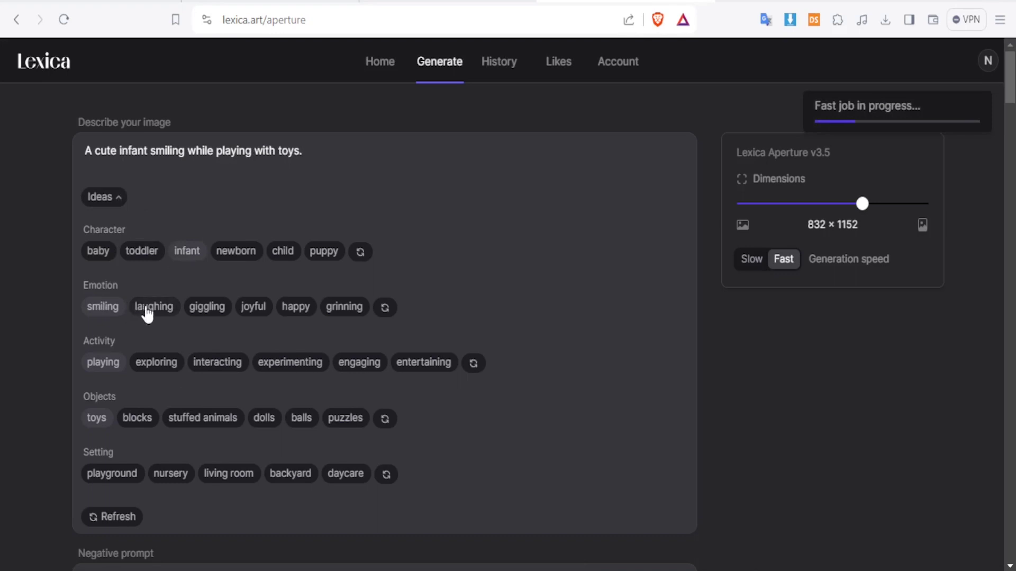
left_click(254, 309)
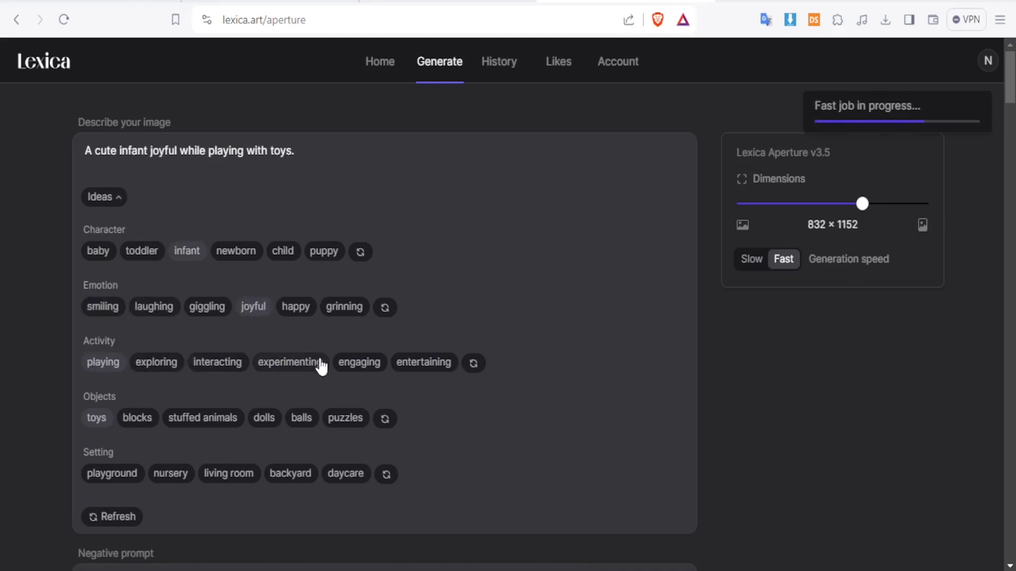
left_click(415, 369)
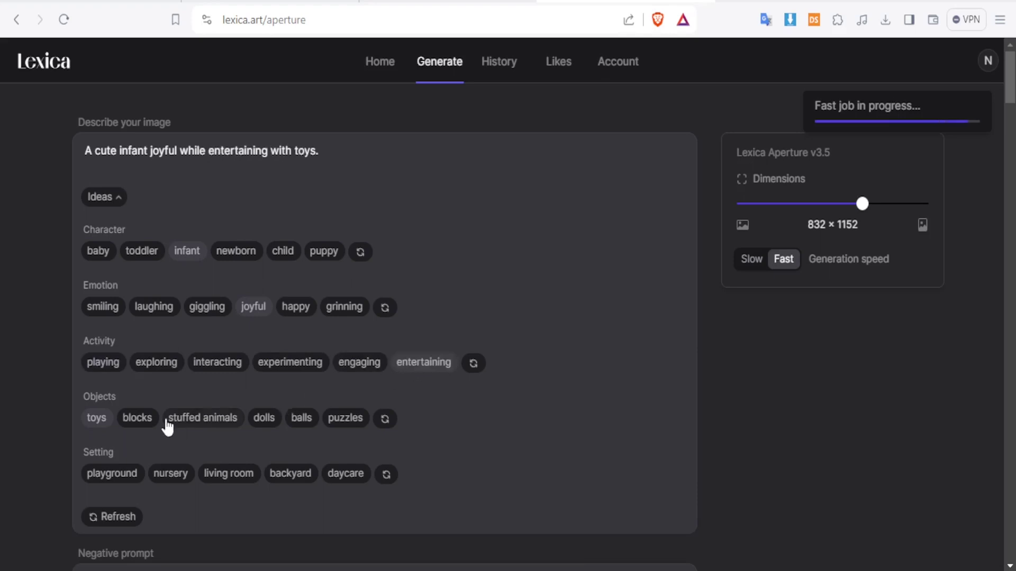
left_click(145, 423)
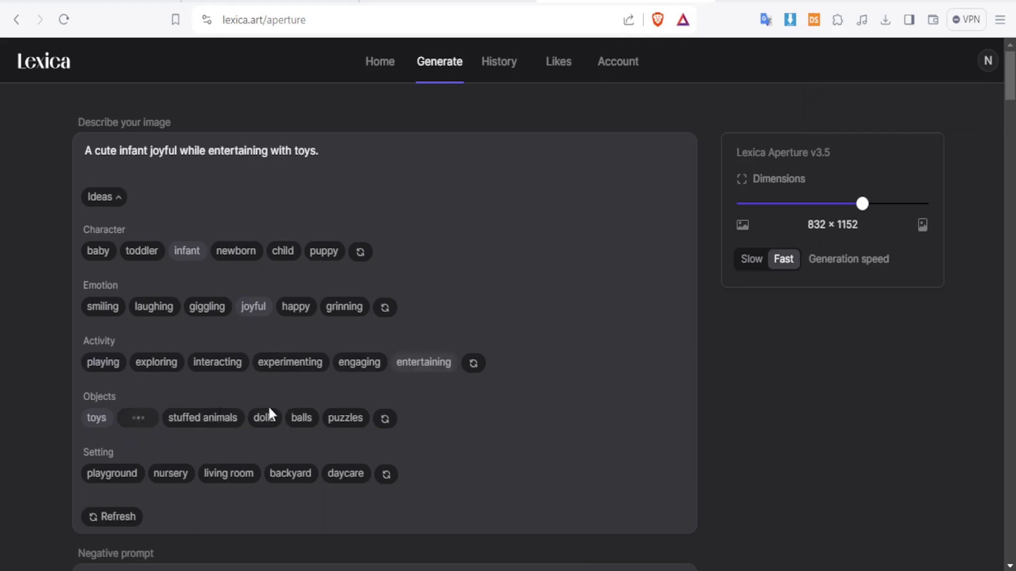
left_click(264, 420)
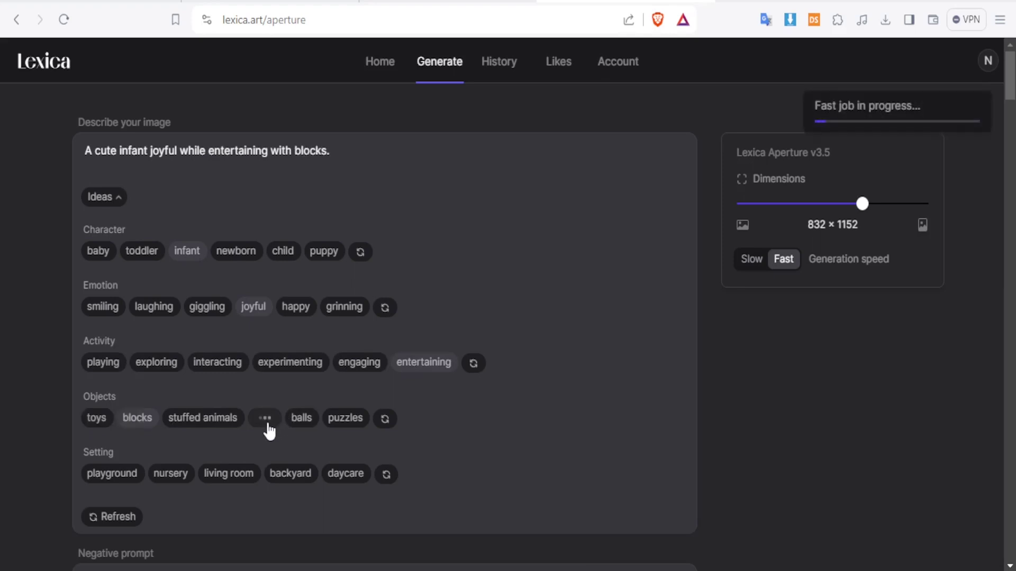
left_click(296, 421)
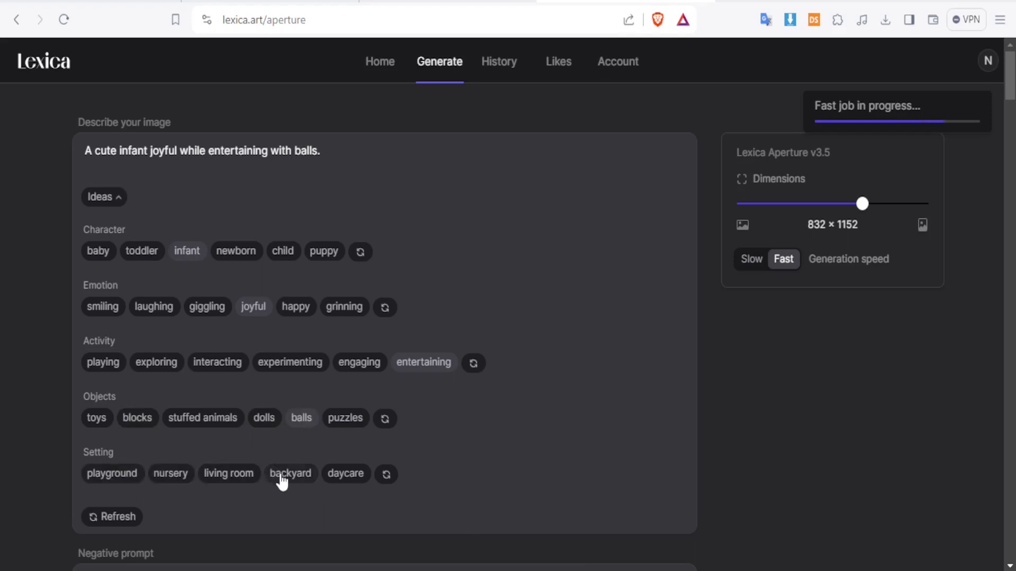
left_click(337, 479)
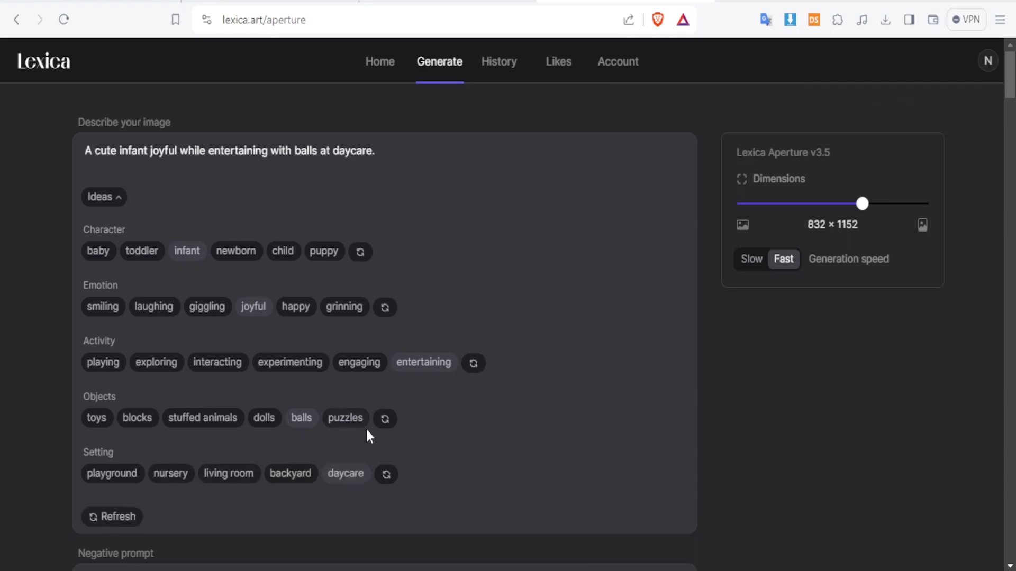
scroll(452, 359, "down", 2)
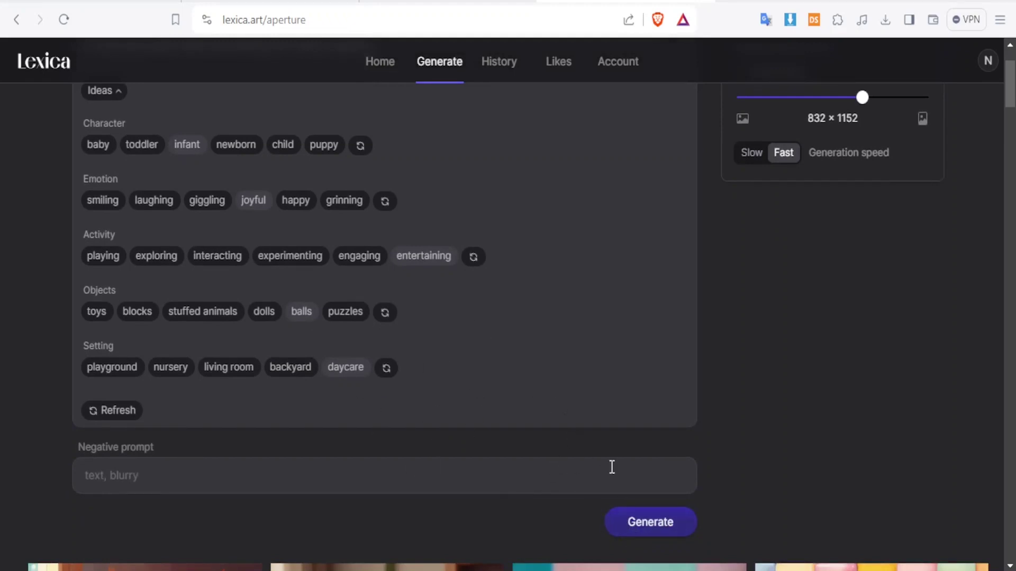
left_click(661, 523)
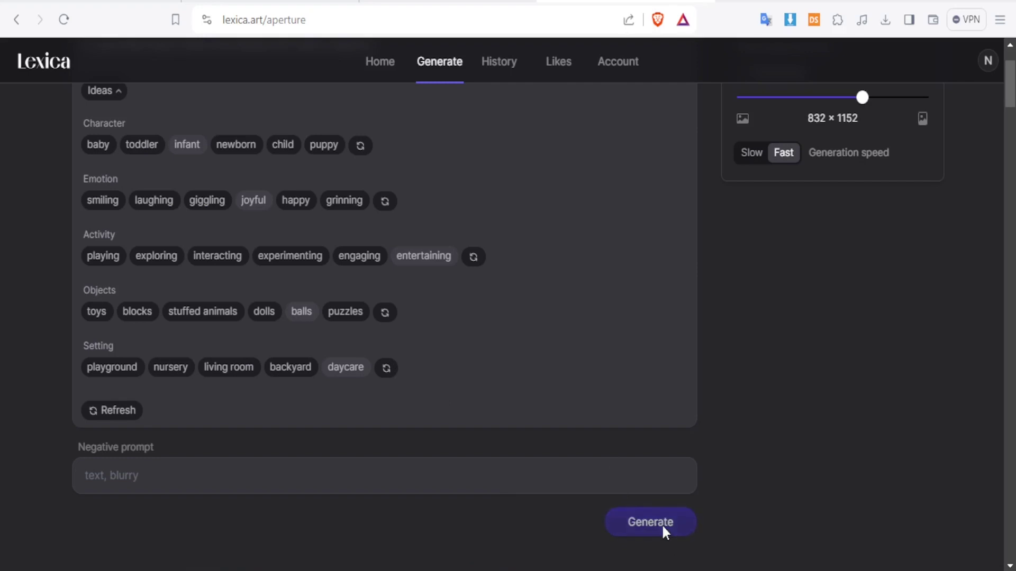
Scroll through the four new images of a laughing baby among colourful balls.
left_click_drag(1011, 108, 1013, 141)
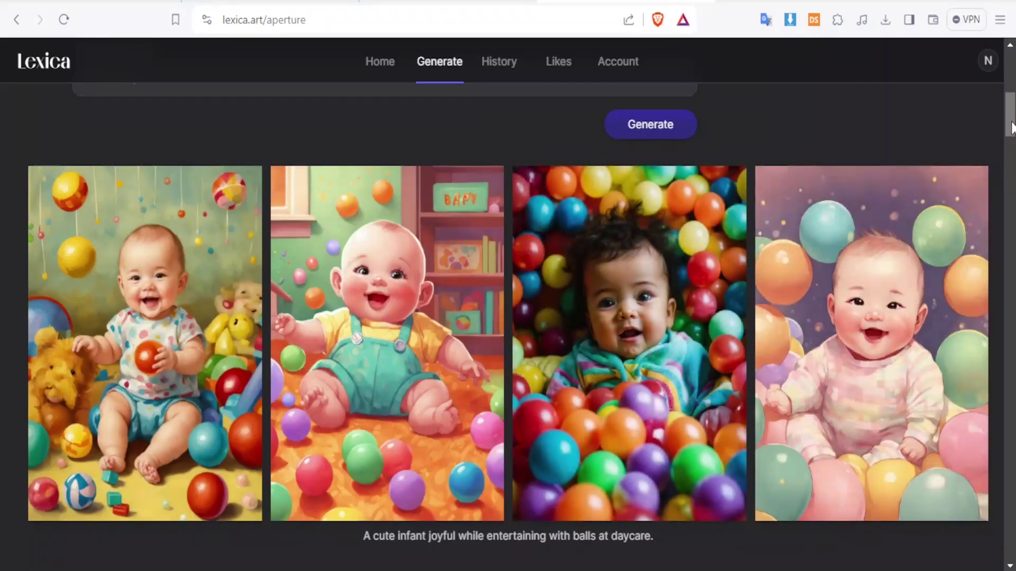
left_click_drag(1010, 128, 1011, 63)
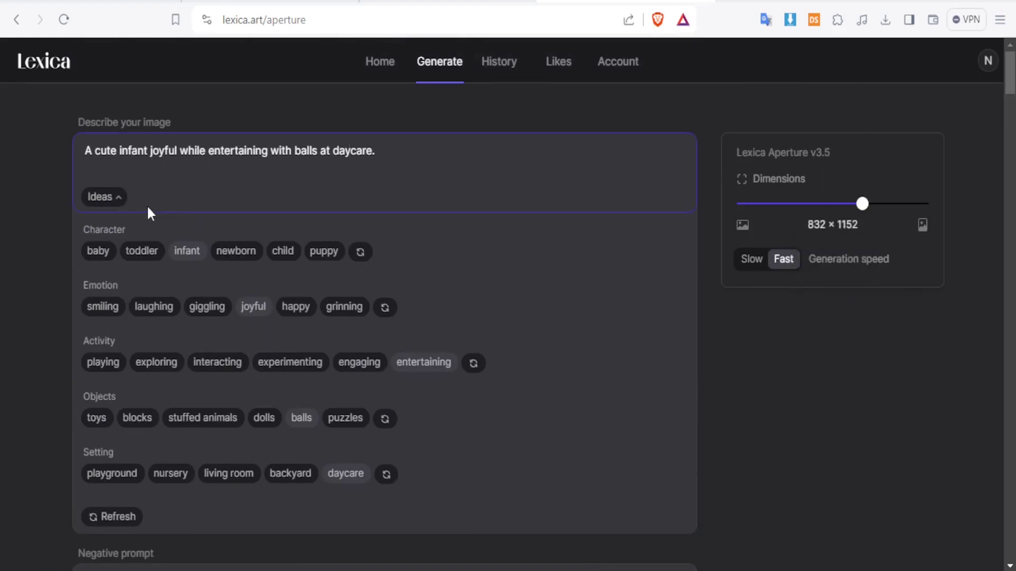
Replace the description with 'a mouse chewing corn grains' and enter 'cat' as the negative prompt.
left_click(122, 204)
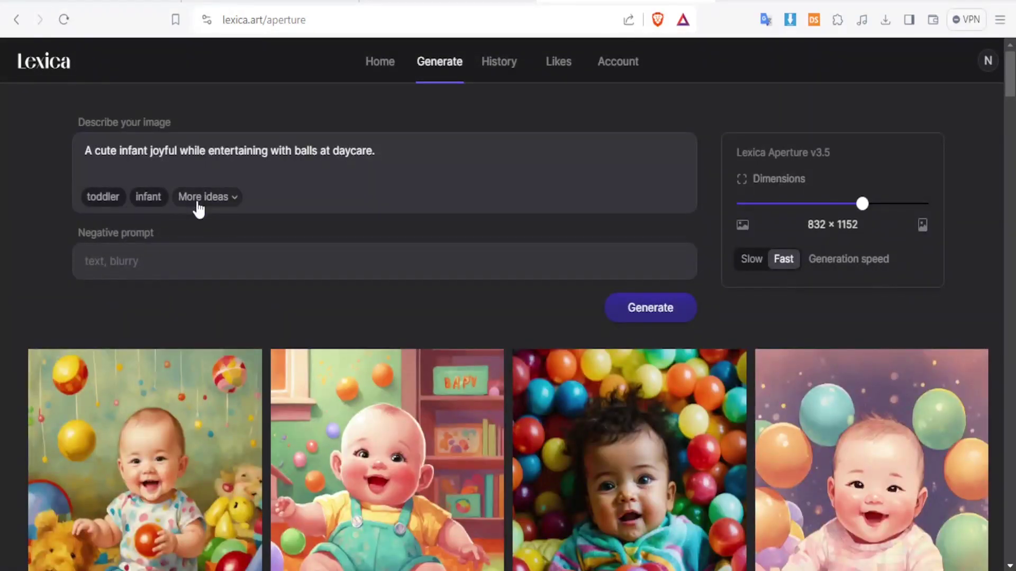
left_click(379, 151)
left_click_drag(379, 150, 74, 150)
type("a mouse ")
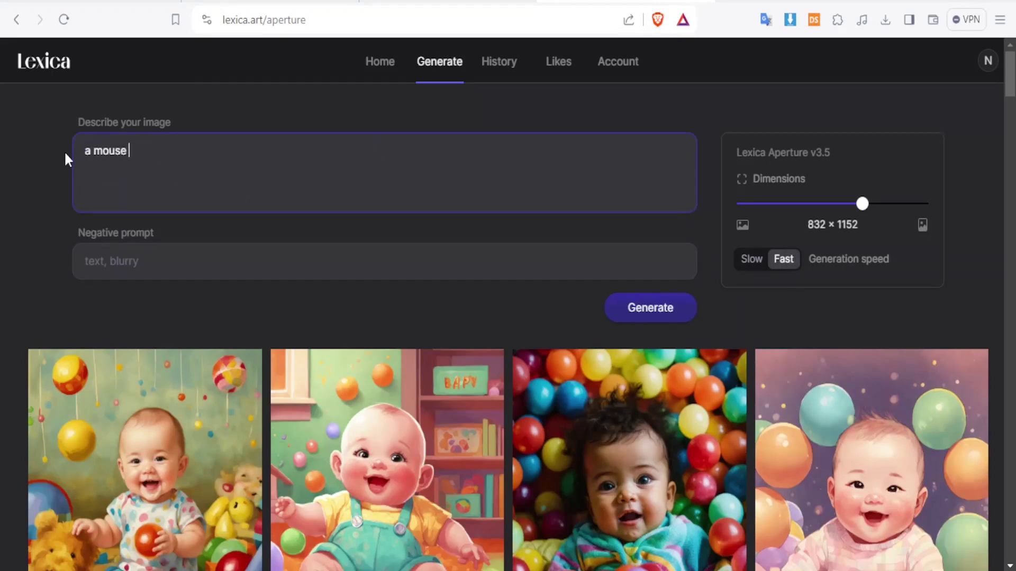
type("chewing grains")
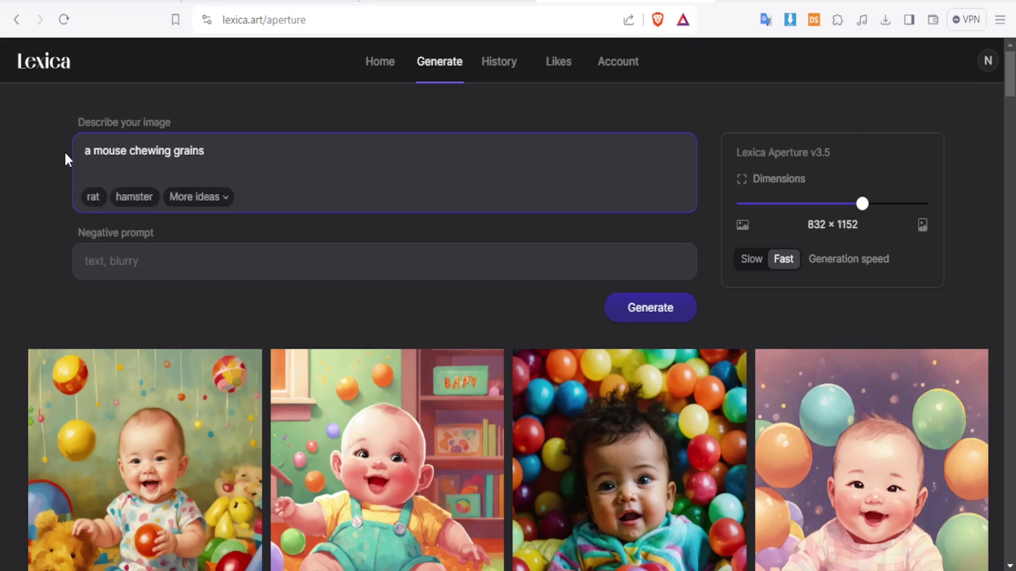
left_click(174, 151)
type("corn")
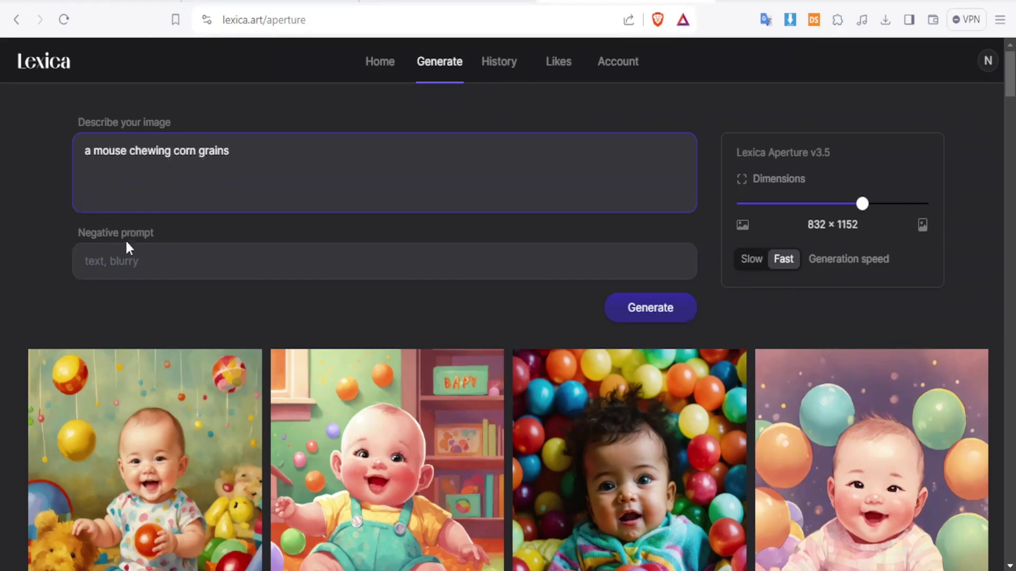
left_click(108, 260)
type("cat")
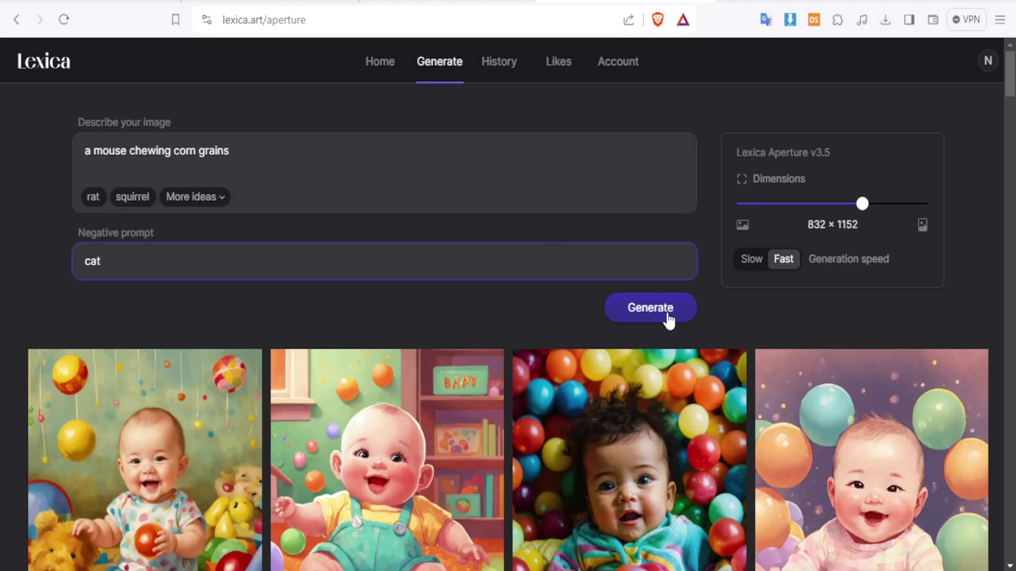
Drag the Dimensions slider to 1152 × 896 and generate the mouse images.
mouse_move(796, 204)
mouse_move(1011, 93)
left_mouse_down()
mouse_move(1012, 108)
mouse_move(1012, 94)
left_mouse_up()
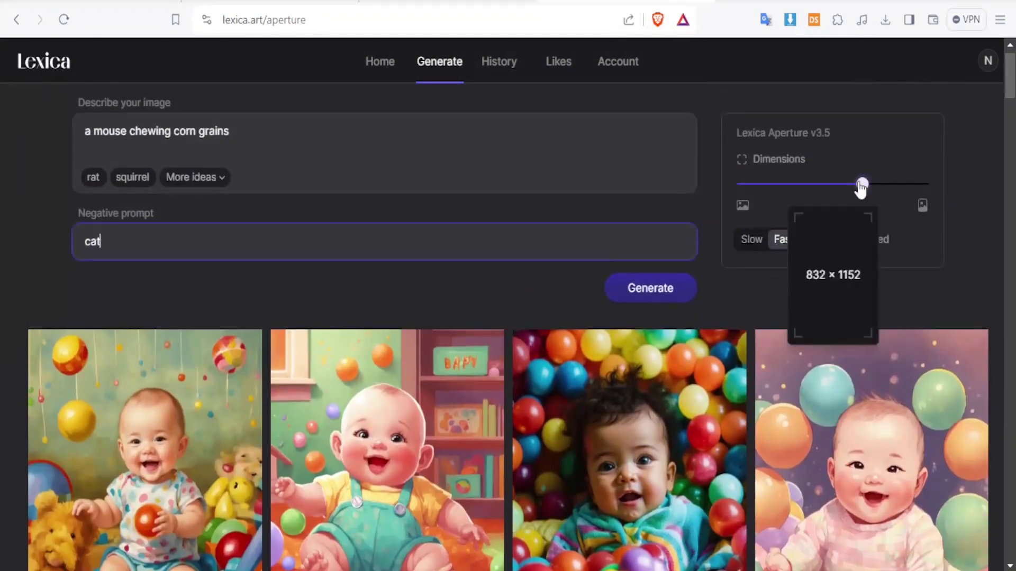
left_click_drag(859, 185, 809, 185)
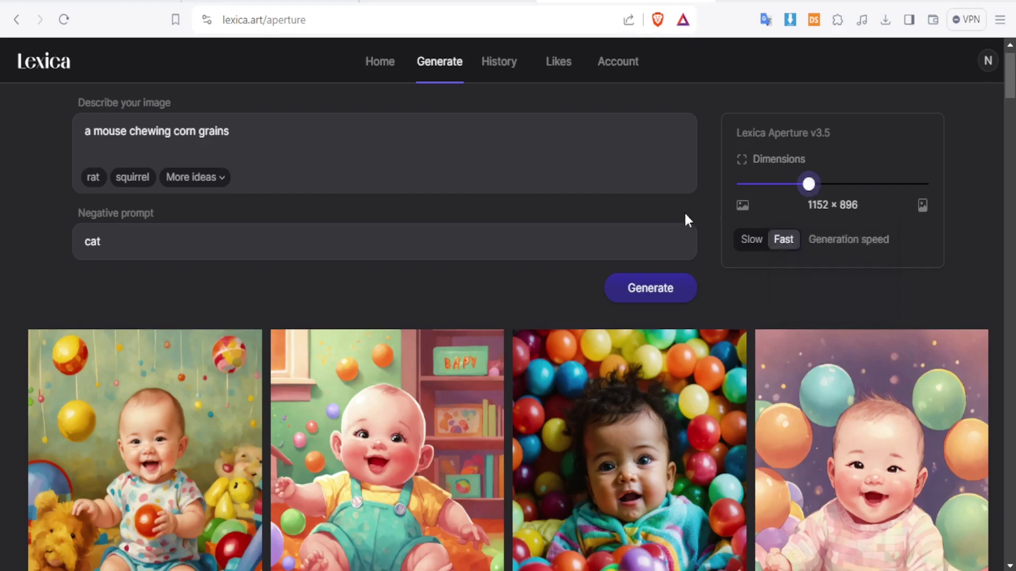
left_click(625, 292)
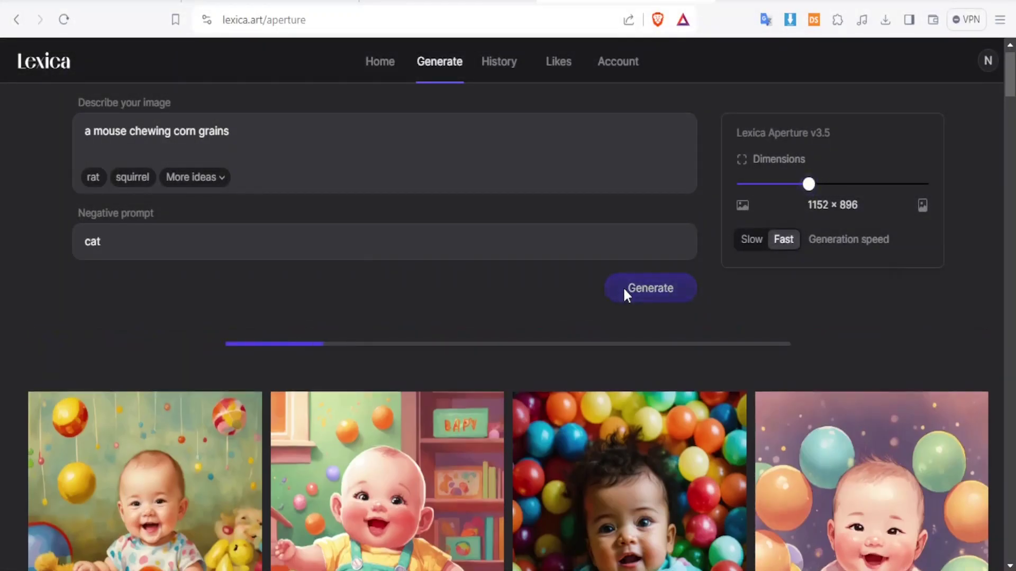
Review the four landscape images of a mouse chewing corn in cornfields.
left_click_drag(1011, 92, 1010, 101)
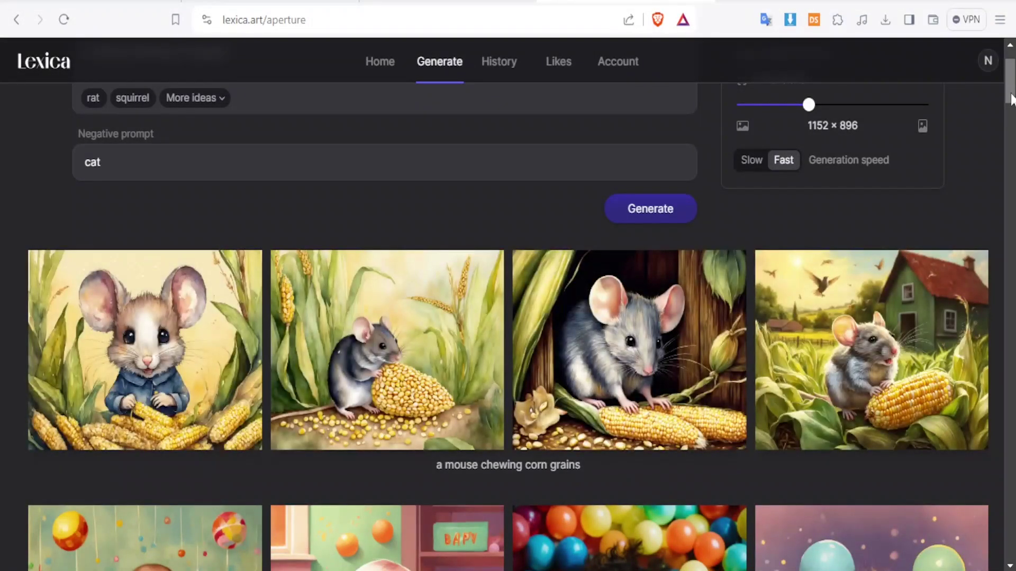
scroll(1010, 100, "down", 1)
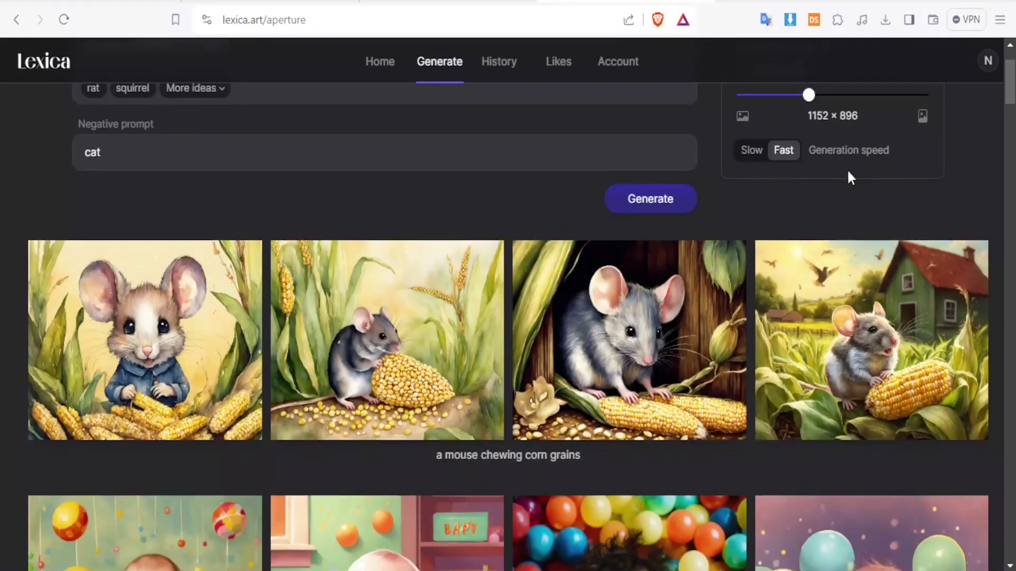
mouse_move(799, 291)
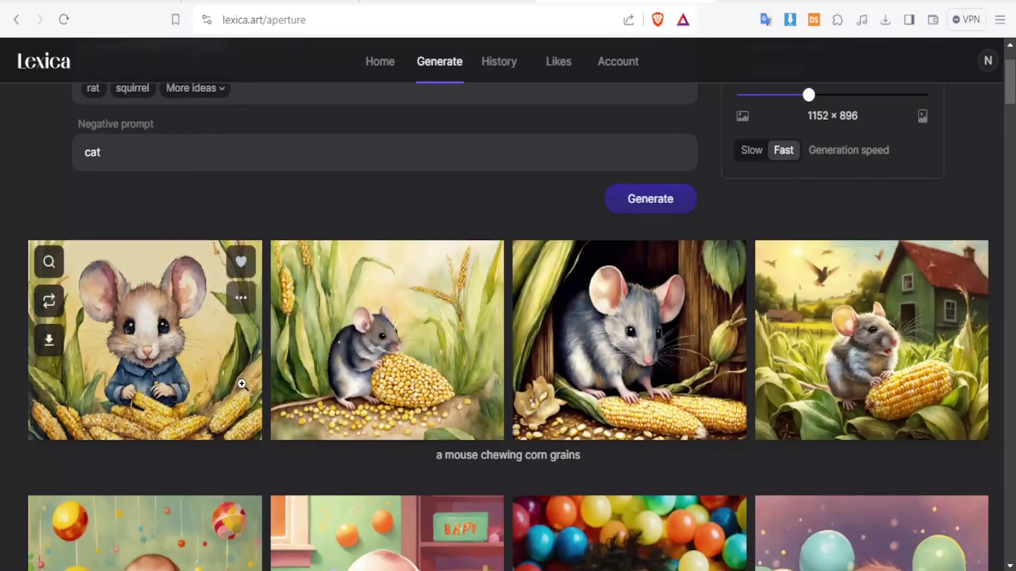
scroll(242, 385, "down", 2)
scroll(242, 385, "up", 4)
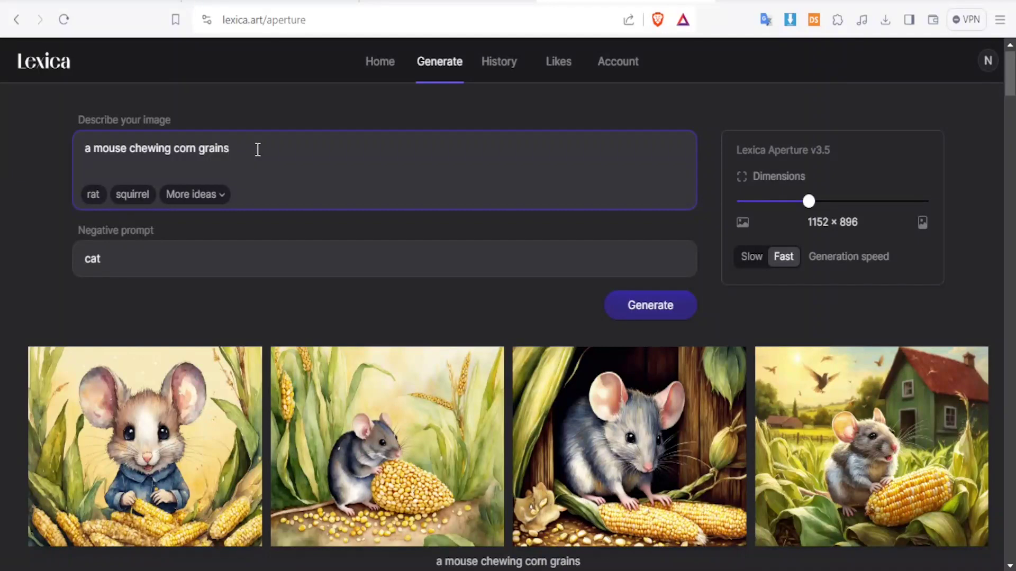
Append ', realistic photo, HD, 3D' to the prompt, correct 'realistic', and generate.
type(",")
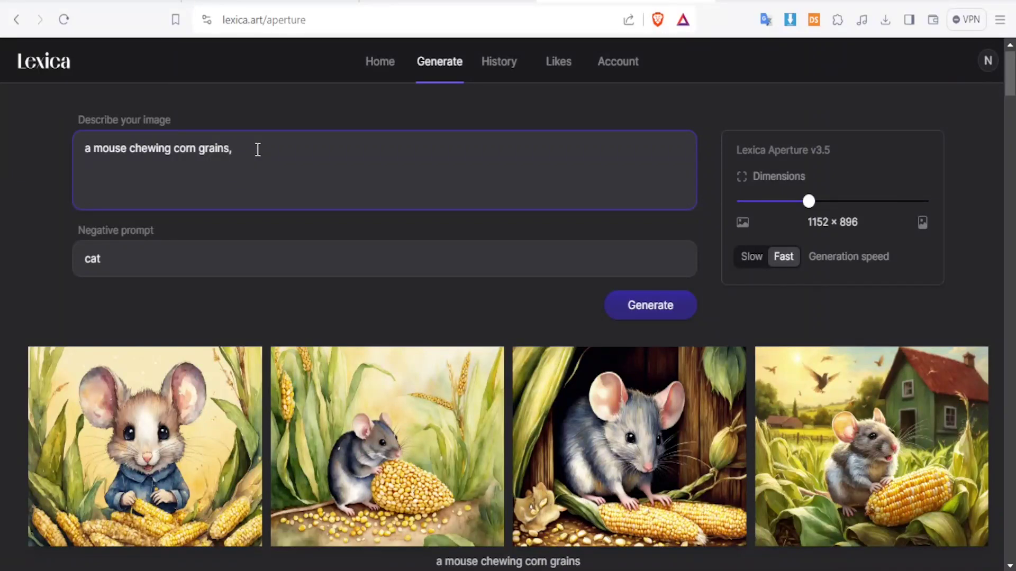
type(" relis")
type("tic phot")
type("o")
type(", HD,")
type(" 3d")
type("D")
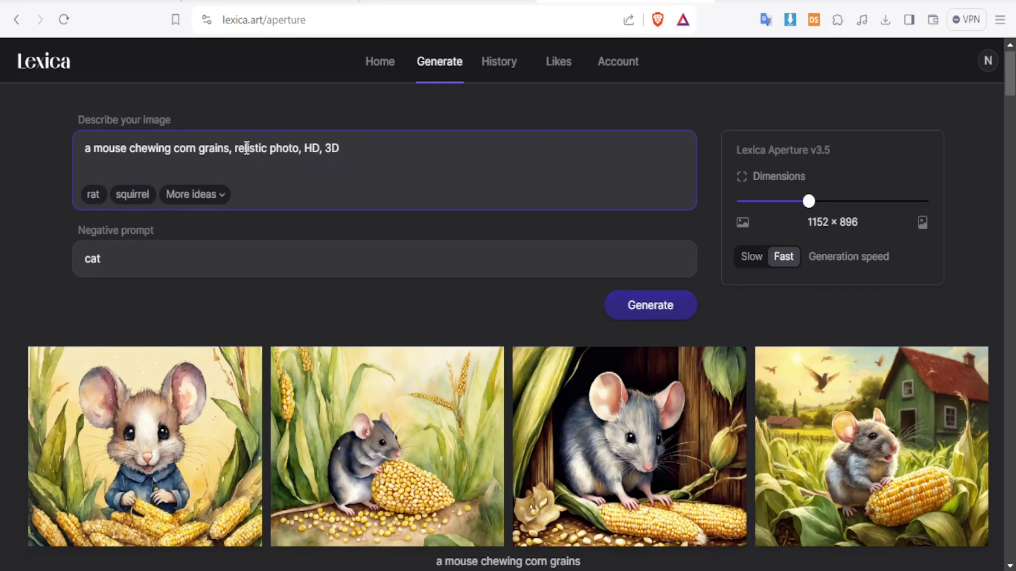
left_click(245, 147)
type("a")
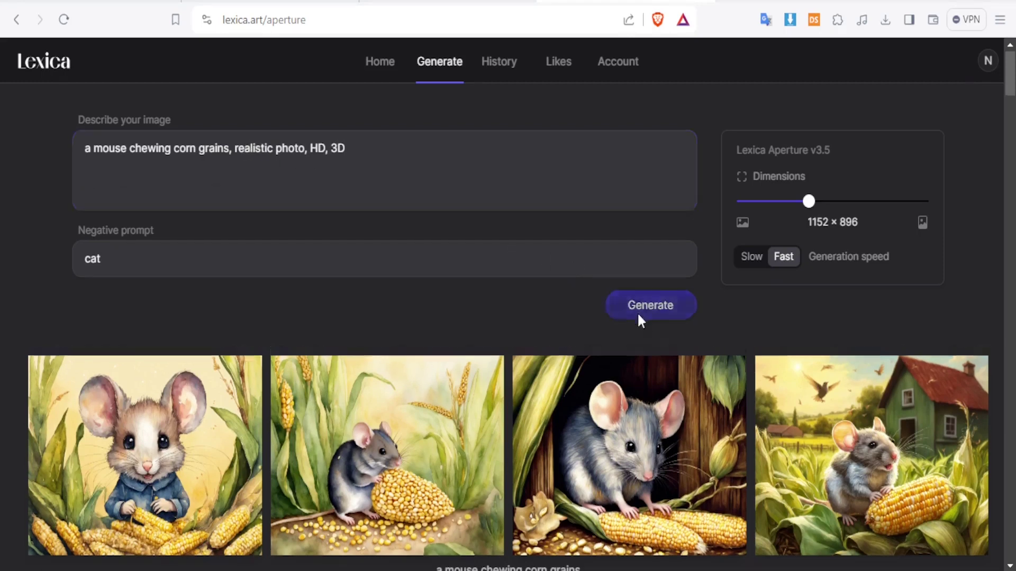
left_click(640, 307)
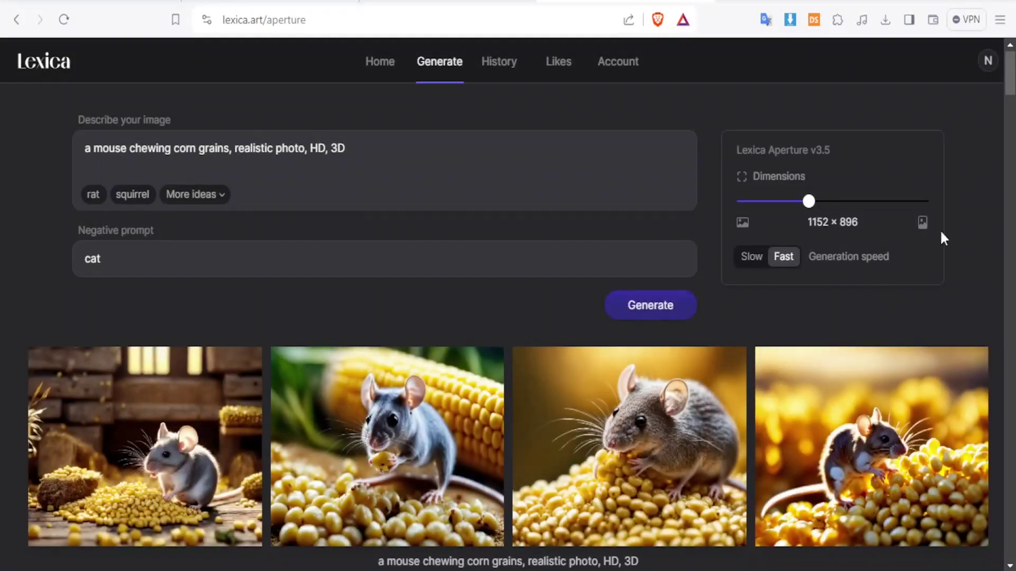
left_click_drag(1011, 89, 1012, 101)
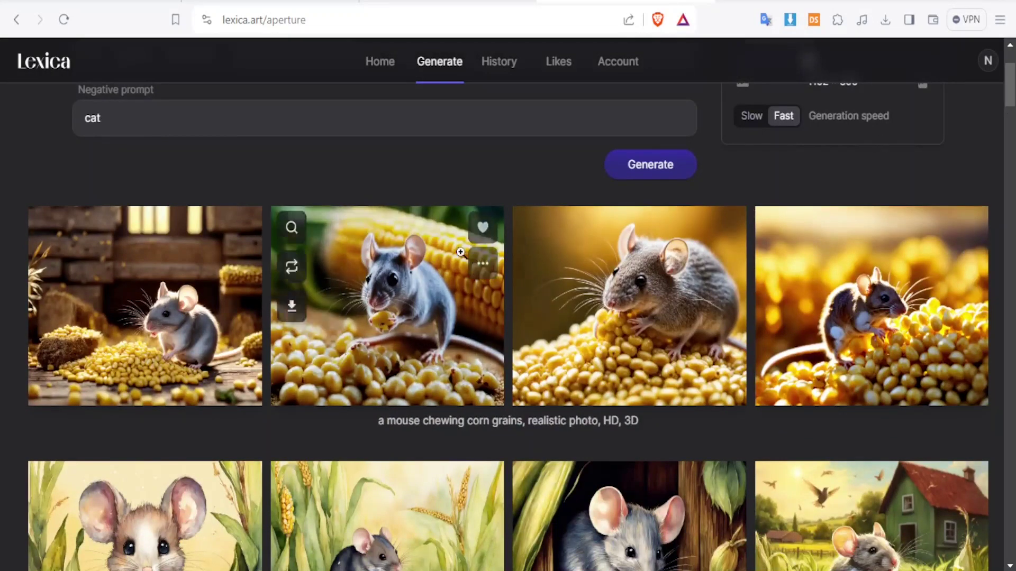
mouse_move(243, 259)
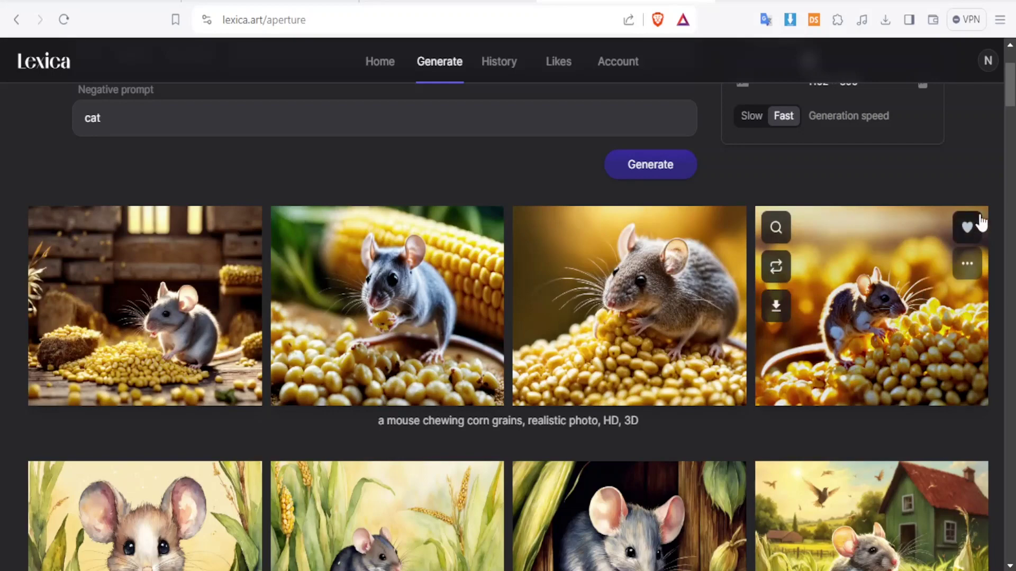
scroll(508, 318, "down", 2)
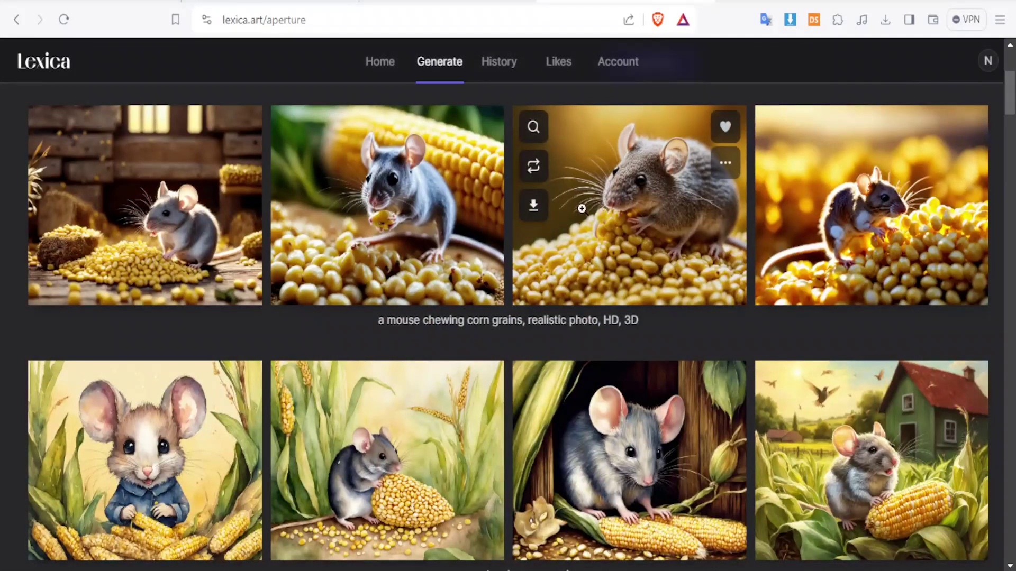
left_click(621, 201)
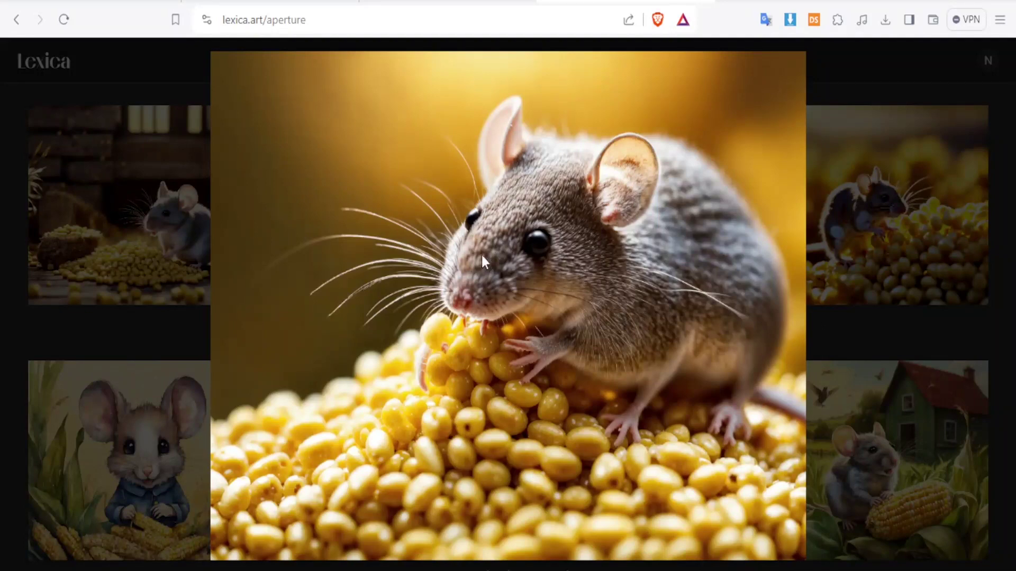
right_click(485, 234)
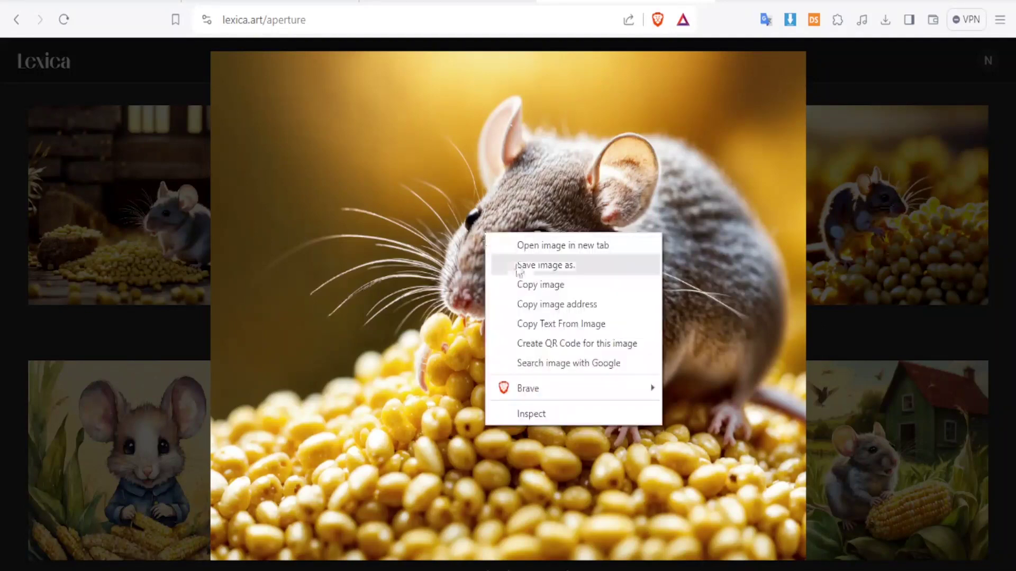
left_click(519, 266)
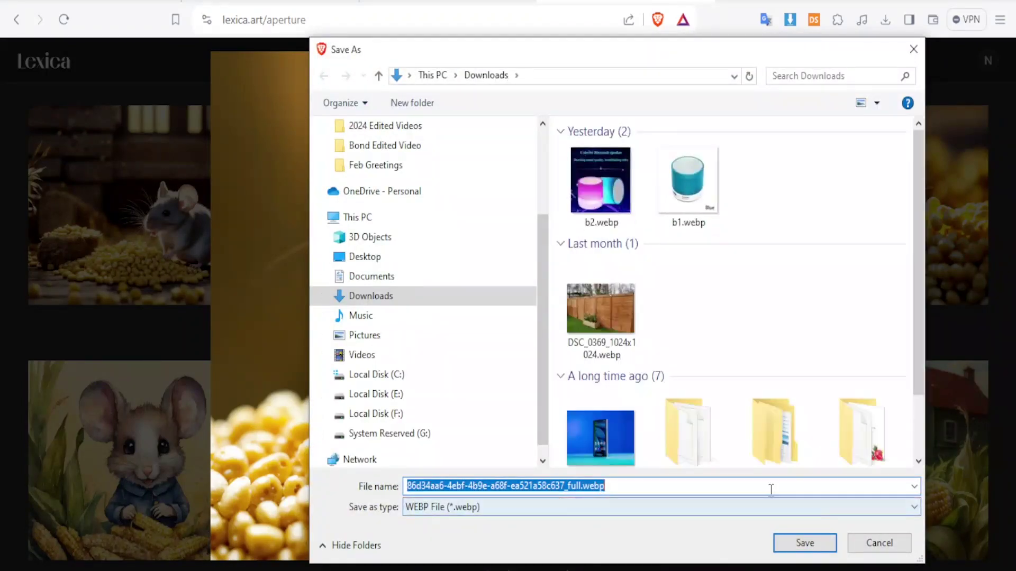
left_click(879, 544)
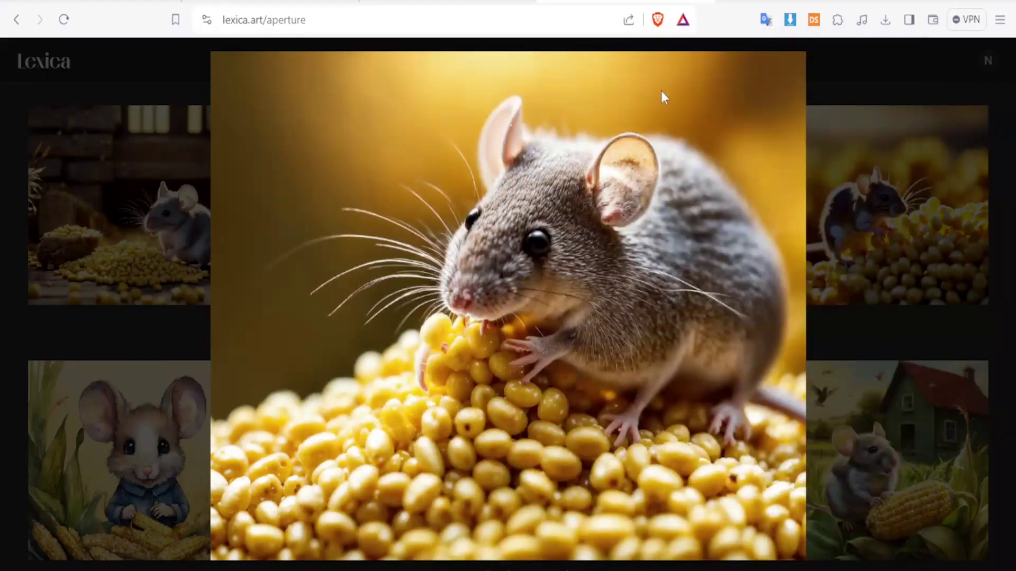
left_click(186, 161)
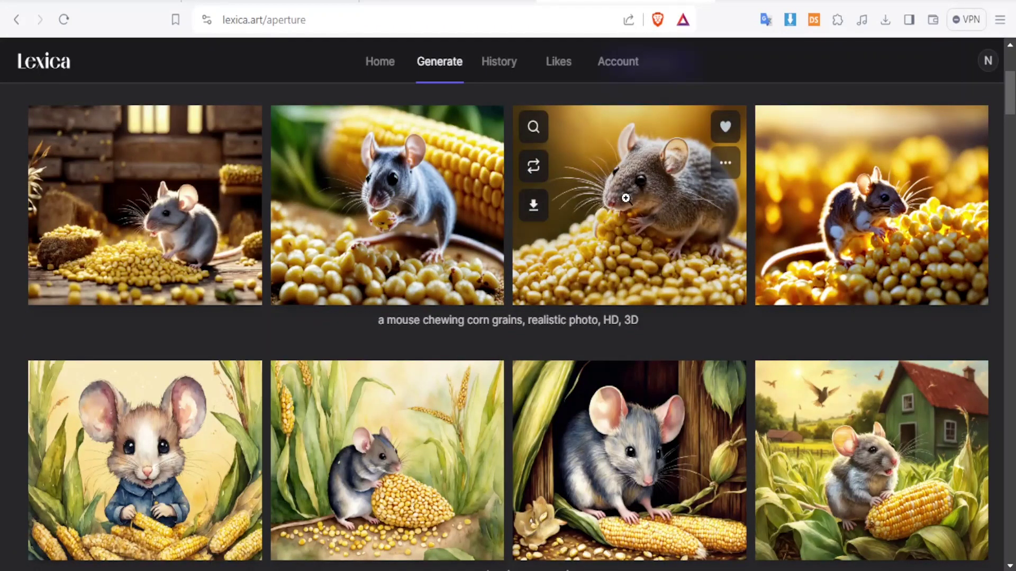
Generate variations of the third photo, the mouse sitting on a heap of corn grains.
left_click(534, 168)
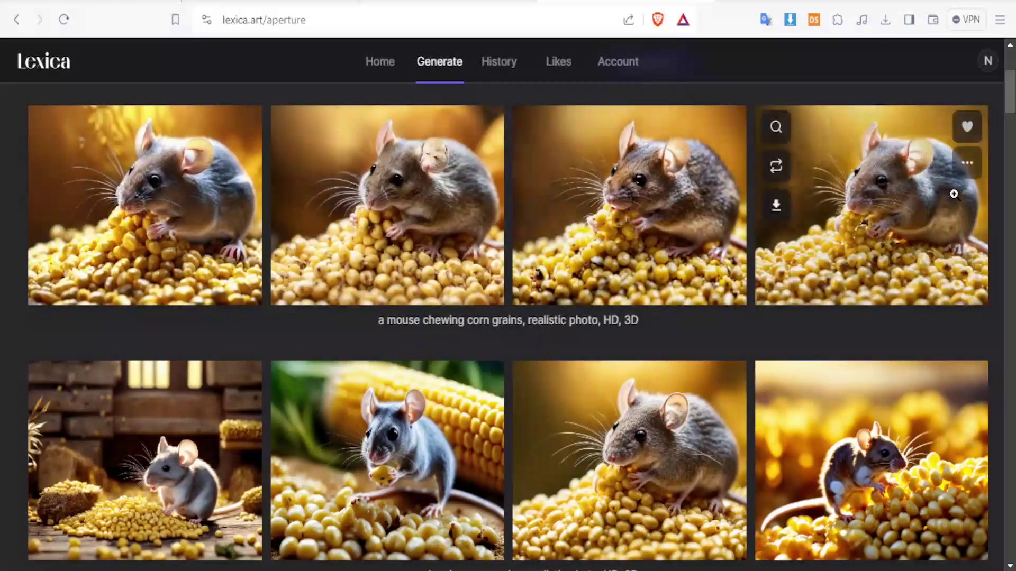
Open the third variation's options menu and enlarge a mouse variation to inspect it.
left_click_drag(1010, 108, 1012, 93)
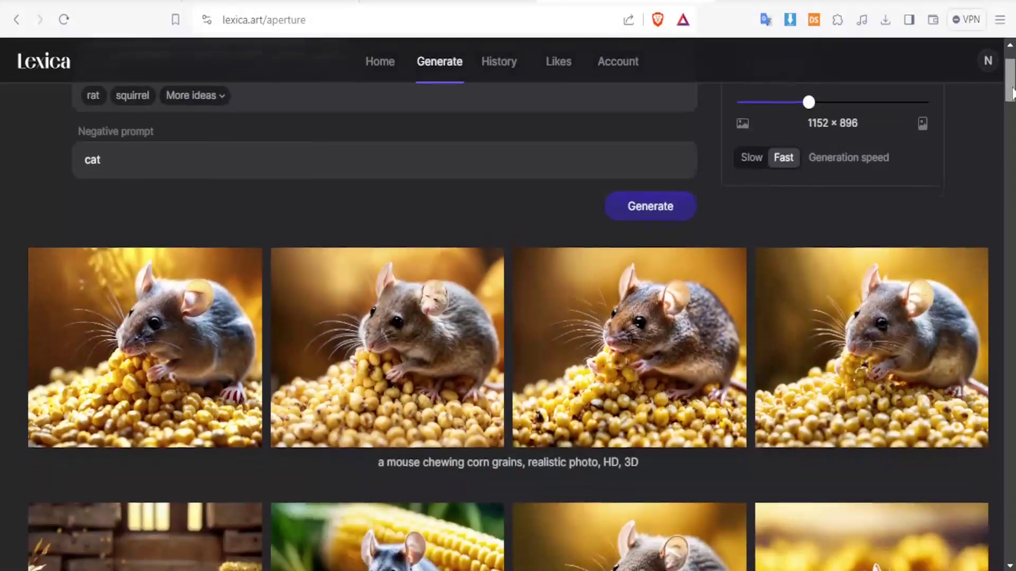
mouse_move(209, 328)
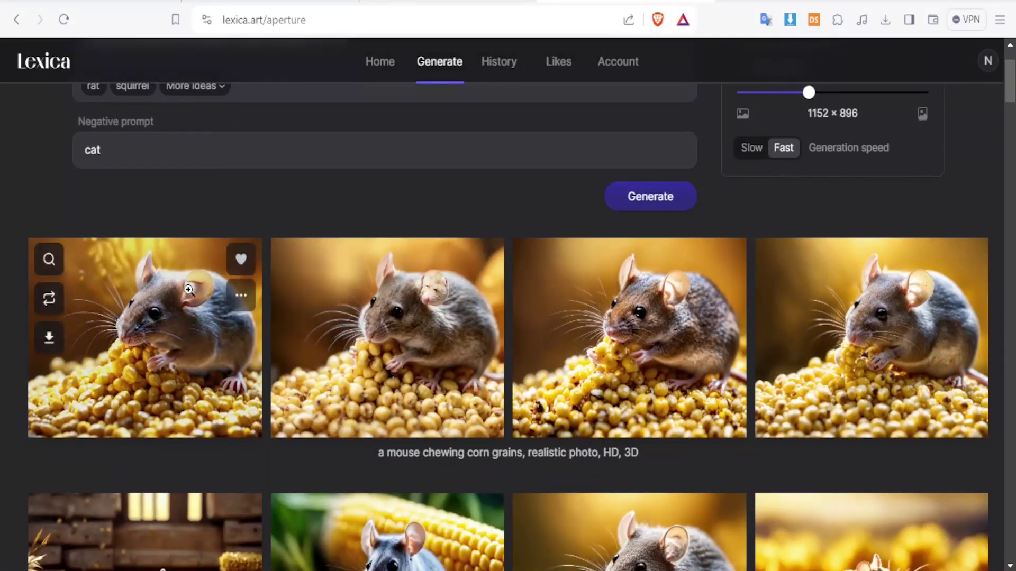
mouse_move(439, 282)
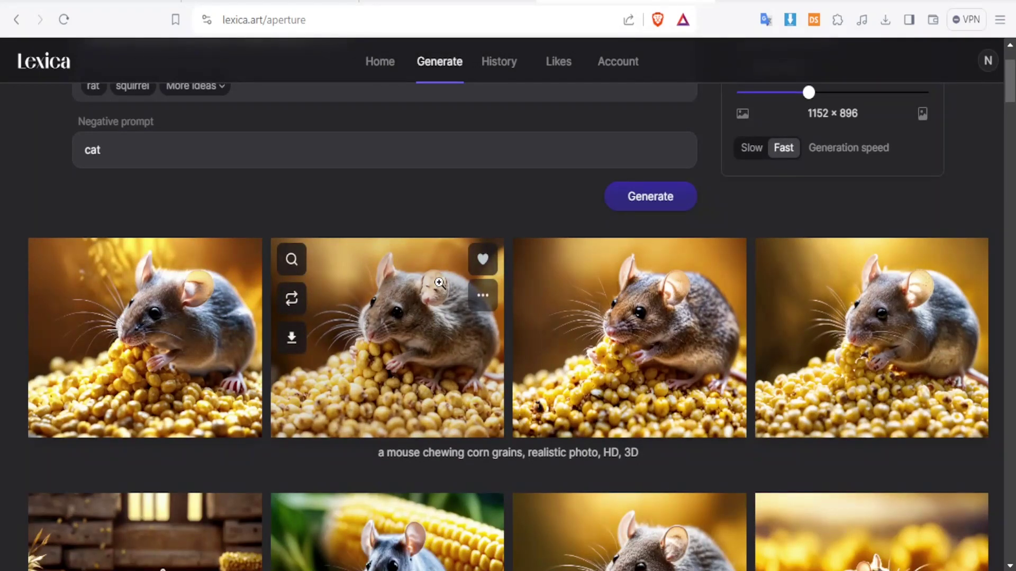
mouse_move(535, 307)
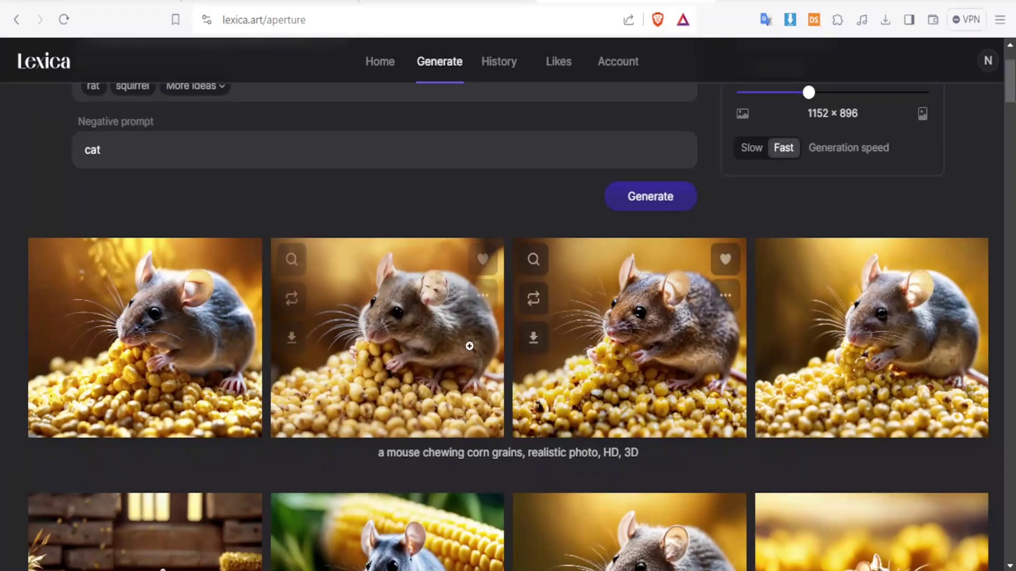
left_click(725, 299)
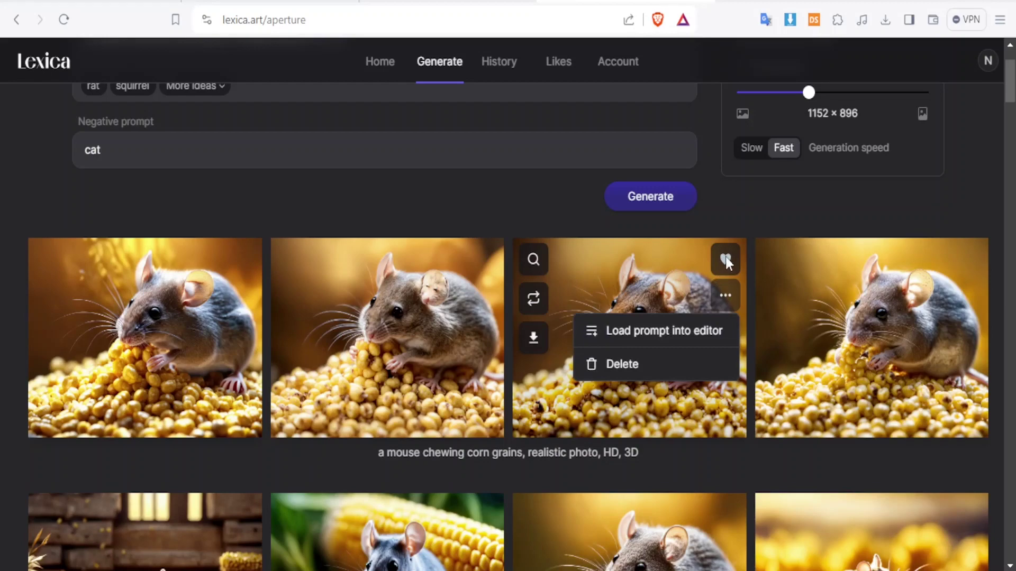
left_click(492, 258)
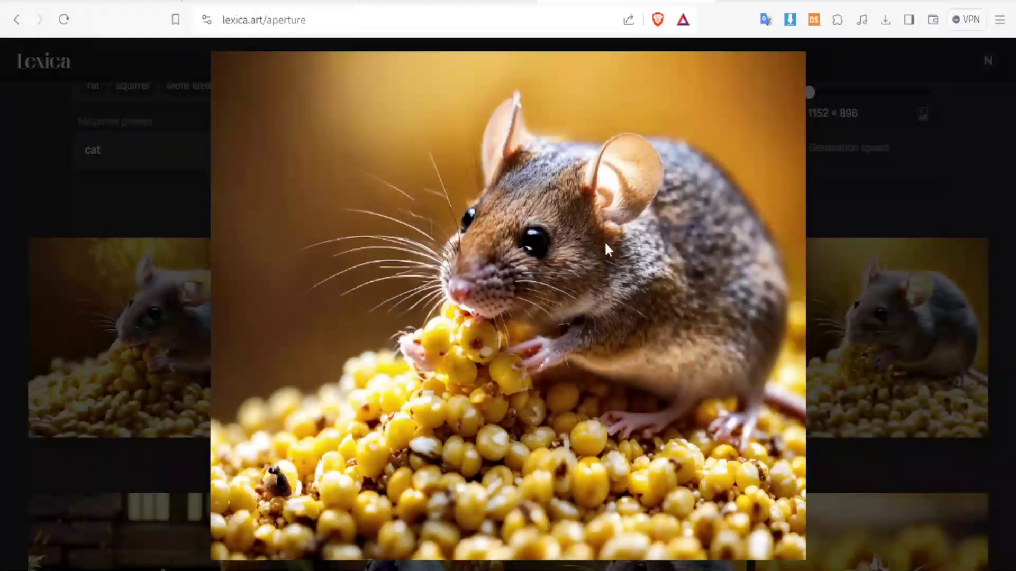
Close the enlarged view and open the Camera Roll history of 83 generated images.
left_click(177, 221)
mouse_move(483, 262)
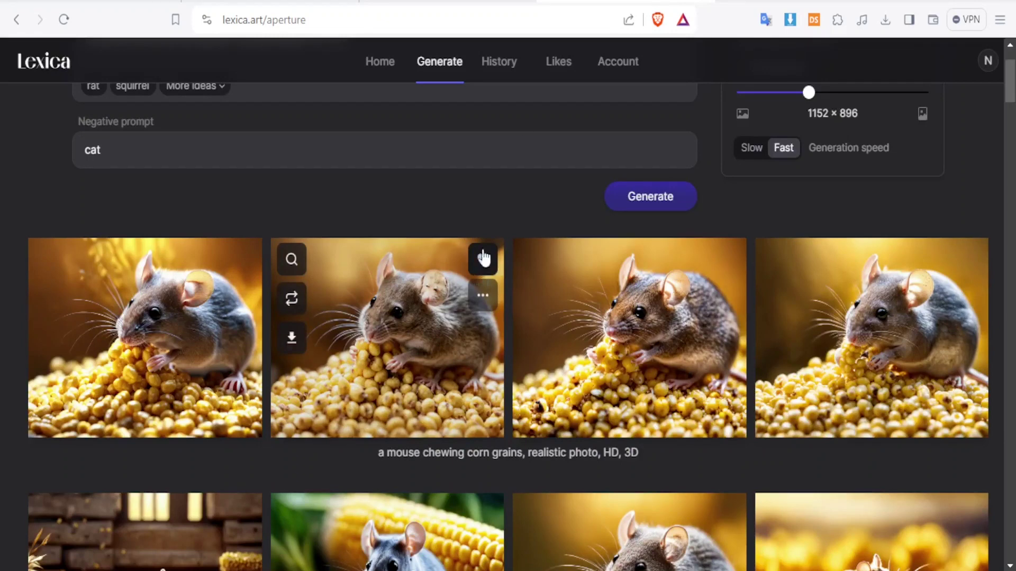
left_click(505, 73)
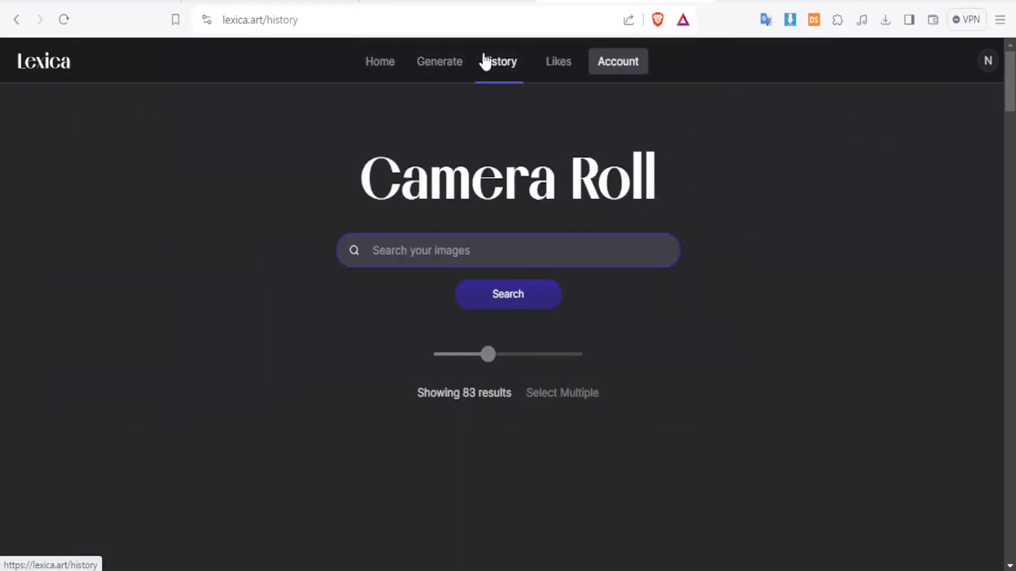
Switch back to the Generate page with the realistic mouse prompt, cat negative prompt and 1152 × 896 size.
left_click(430, 62)
mouse_move(463, 372)
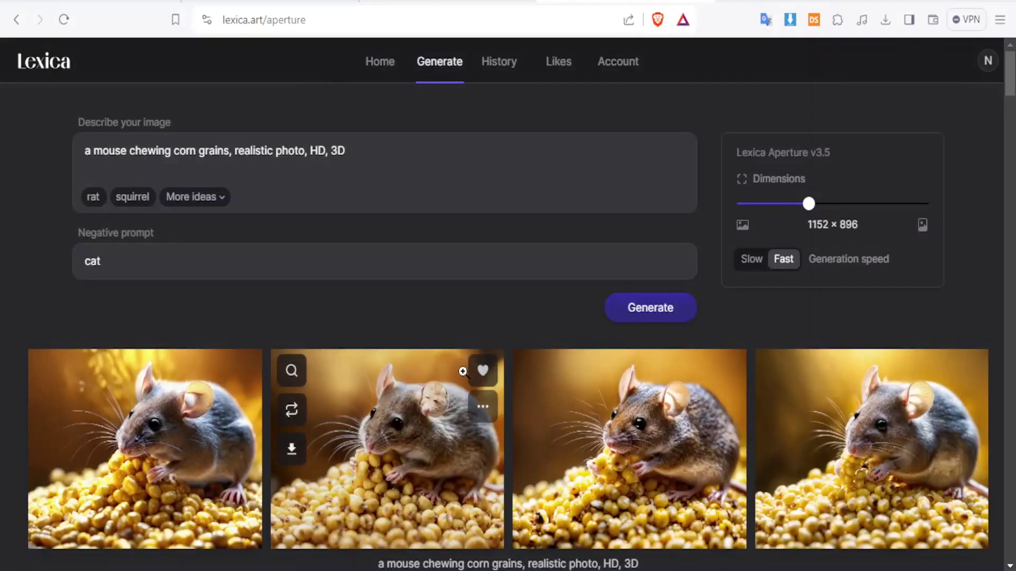